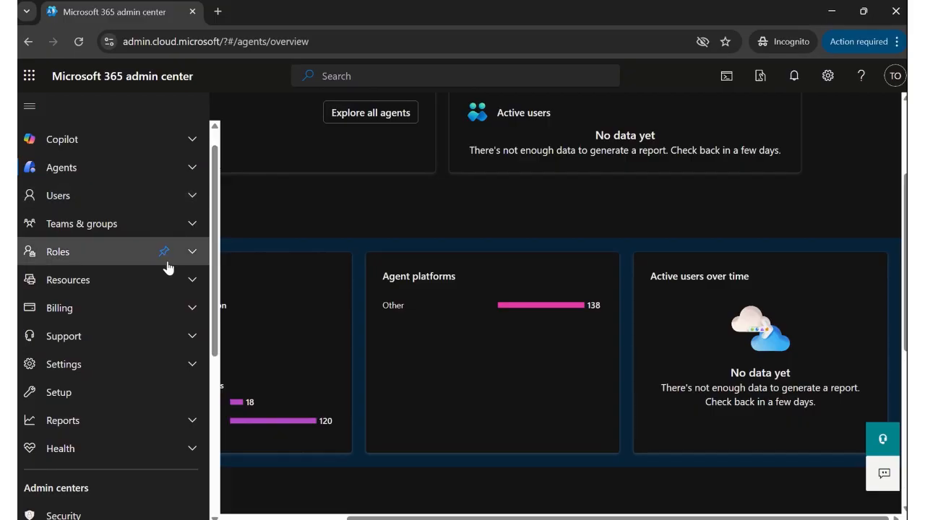
- Check the Treasures.org.ng domain under Settings > Domains, then list the active users
left_click(193, 380)
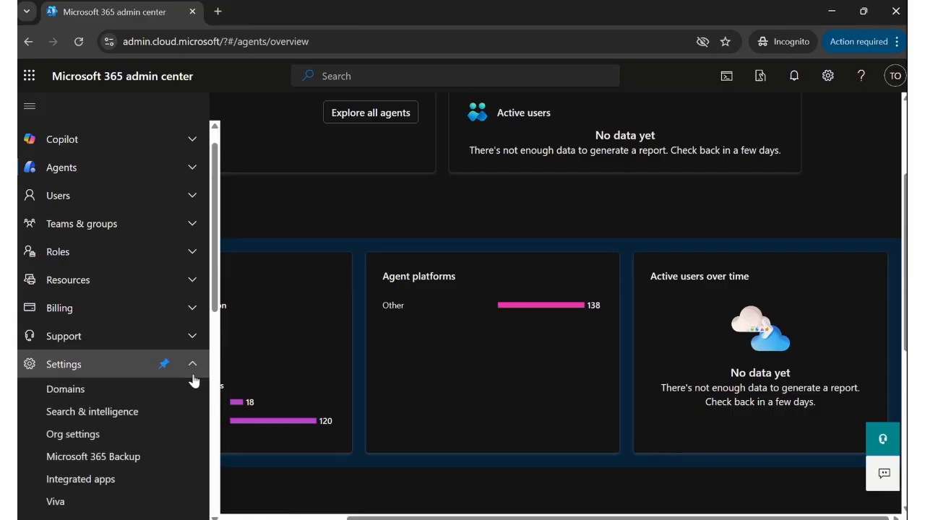
left_click(130, 396)
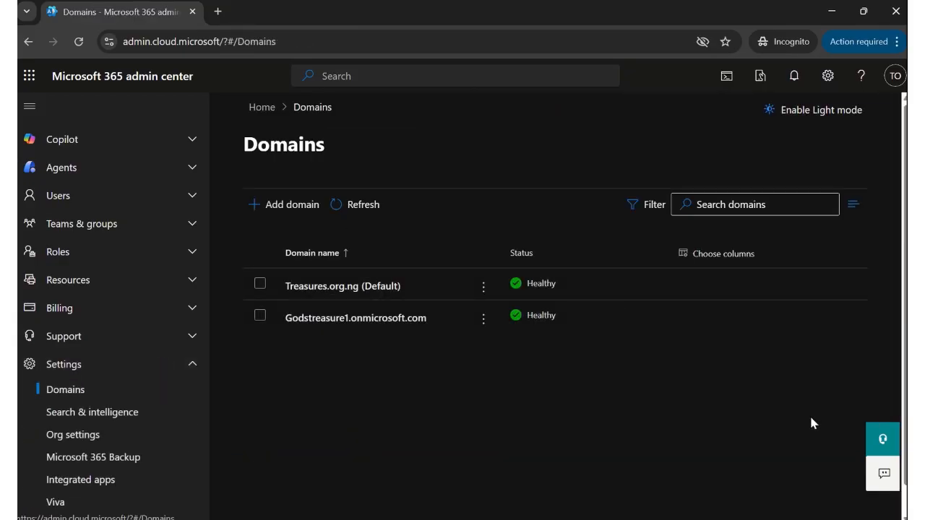
left_click(192, 195)
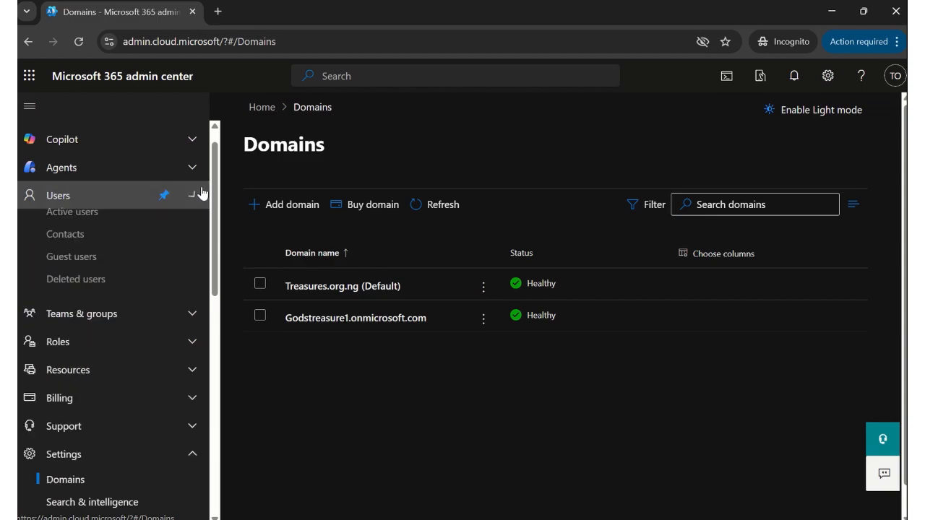
left_click(80, 227)
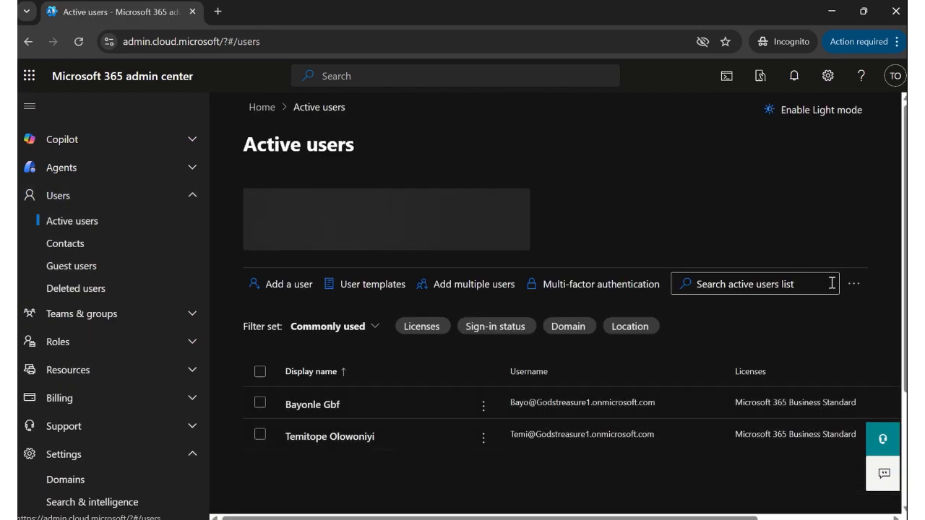
scroll(901, 266, "down", 2)
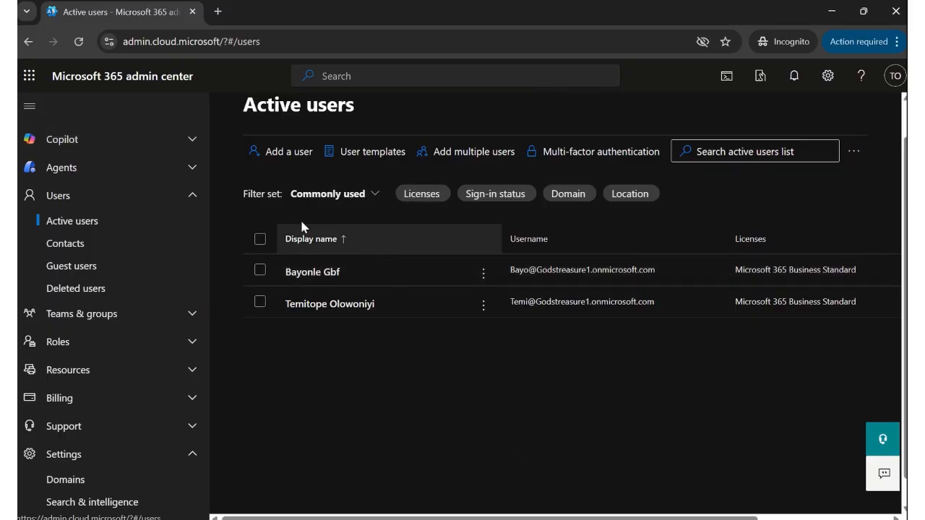
- Switch the second user's primary username and email domain to Treasures.org.ng and save
left_click(348, 310)
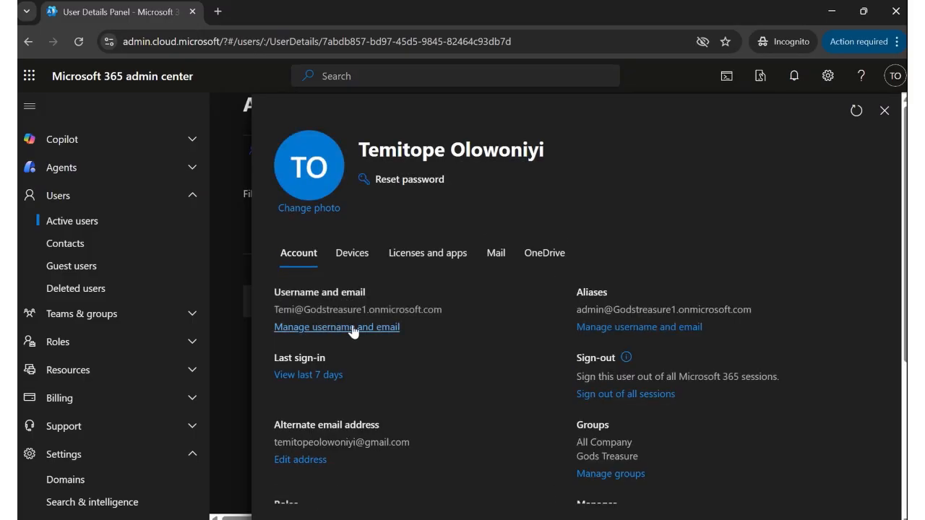
left_click(346, 327)
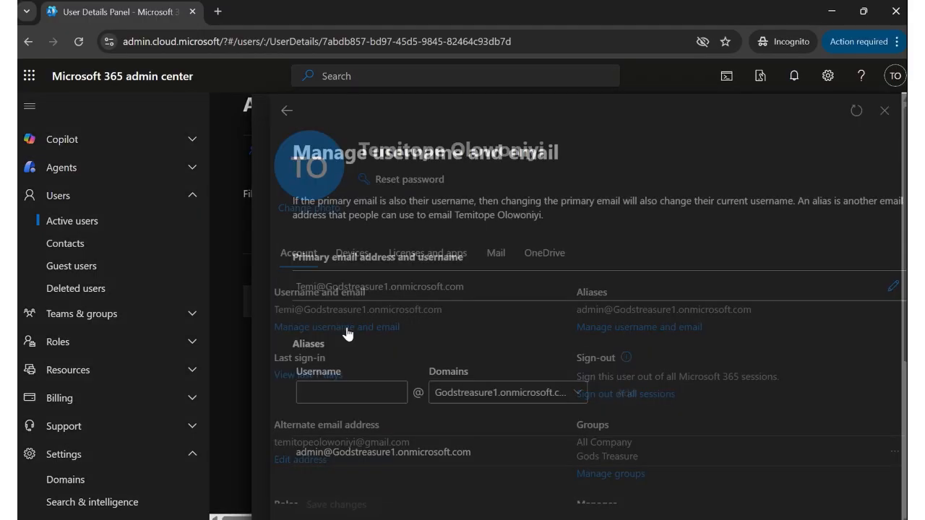
left_click(876, 289)
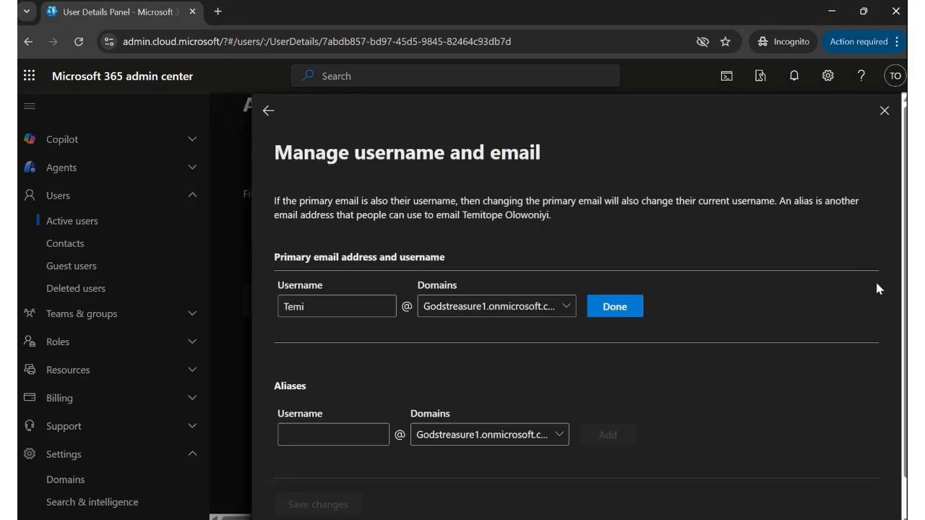
left_click(558, 309)
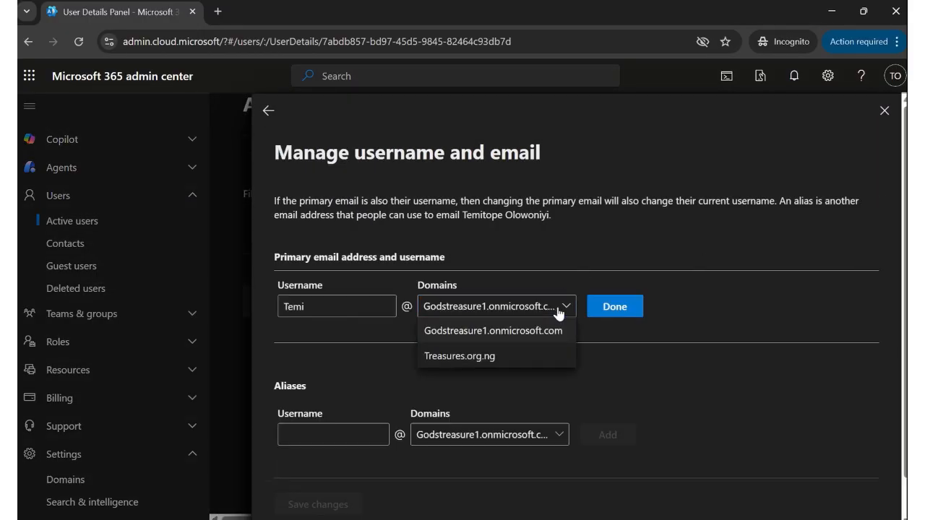
left_click(442, 356)
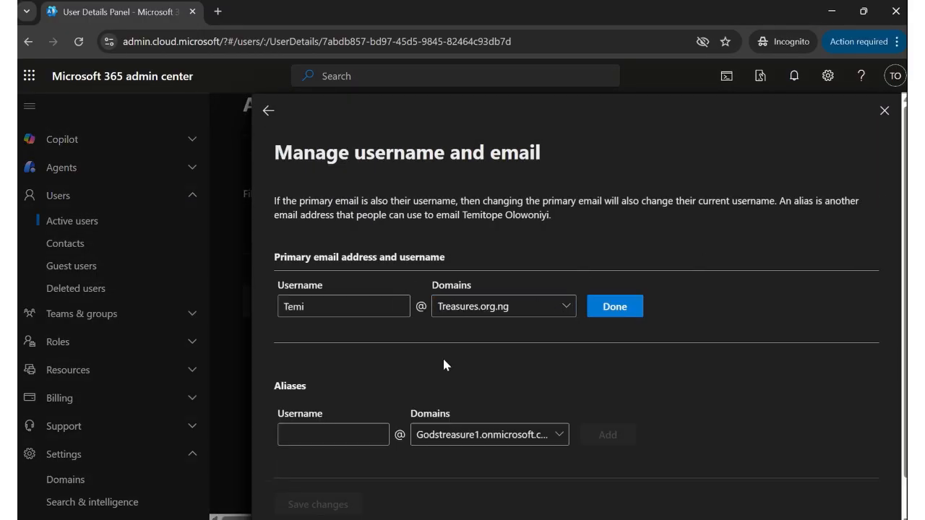
left_click(615, 302)
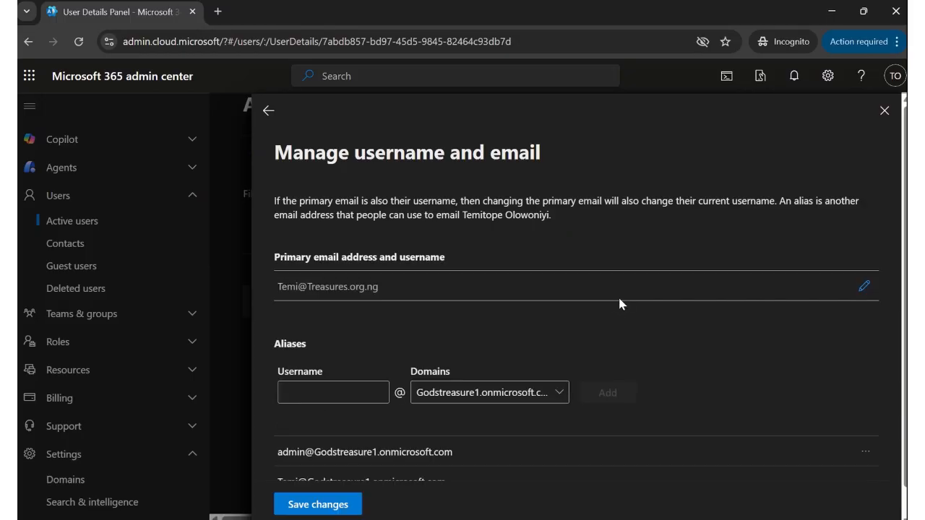
left_click(320, 505)
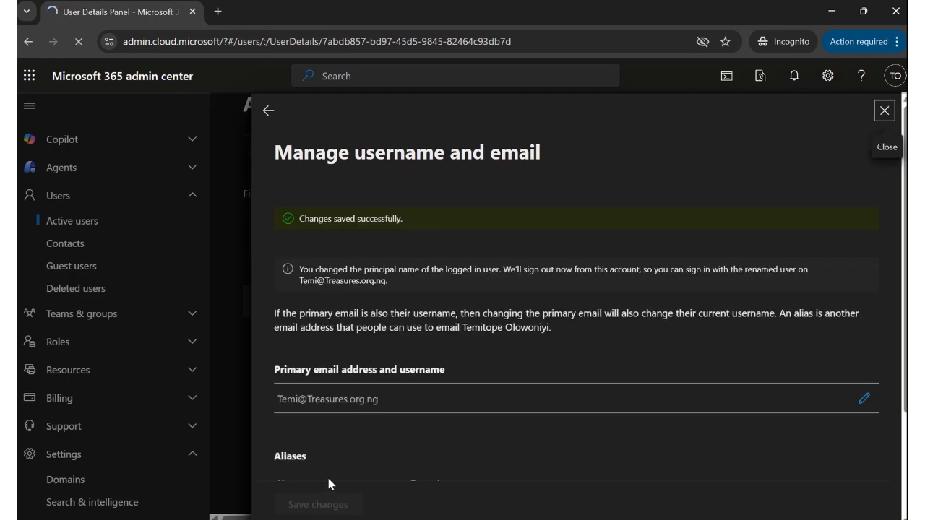
- Close the user panel and load admin.microsoft.com in a fresh tab, closing the signed-out one
left_click(885, 122)
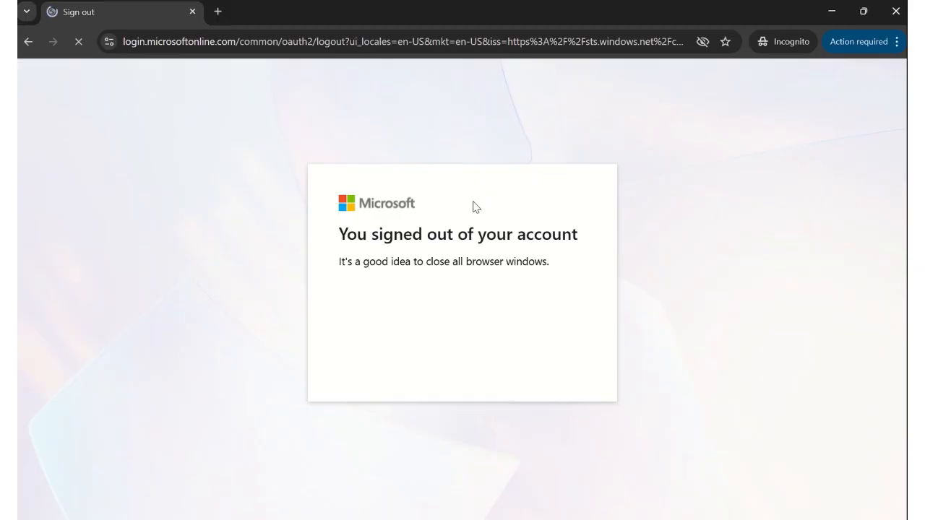
left_click(226, 13)
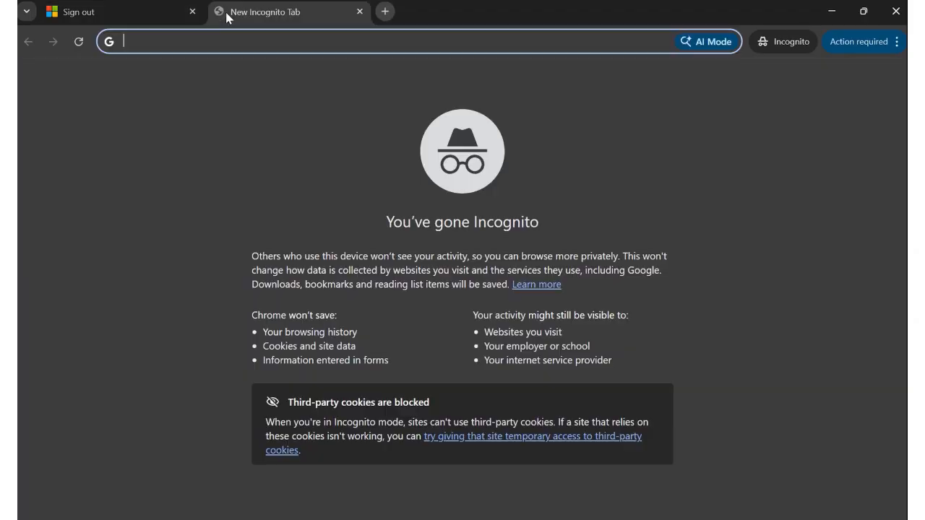
type("admin")
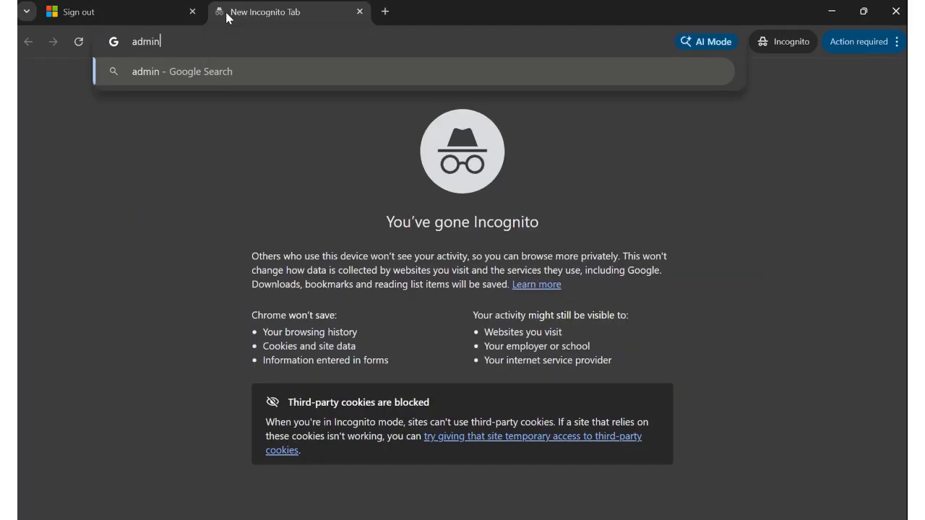
type(".microsoft.com")
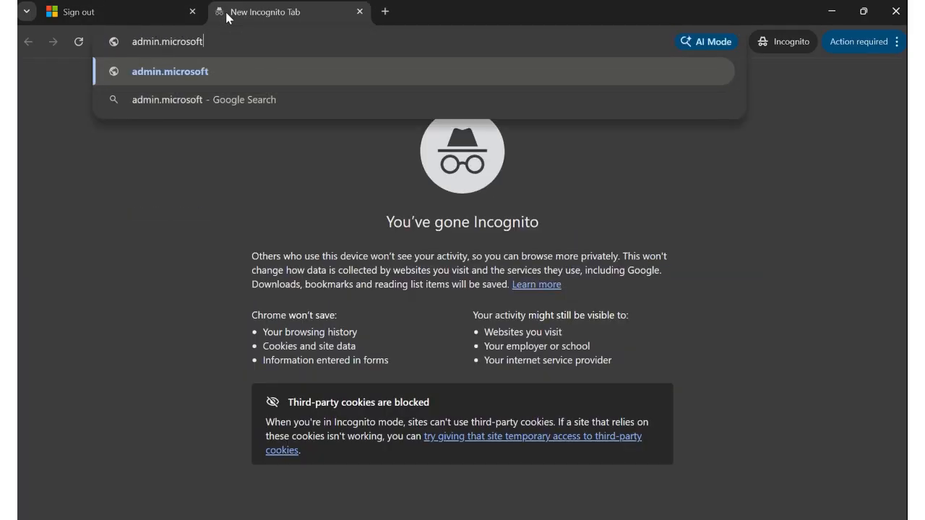
key("Return")
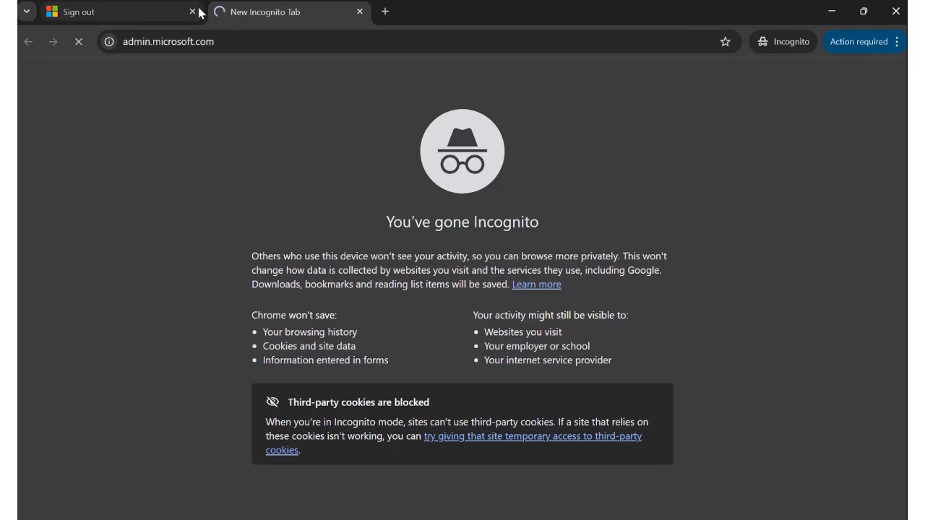
left_click(192, 12)
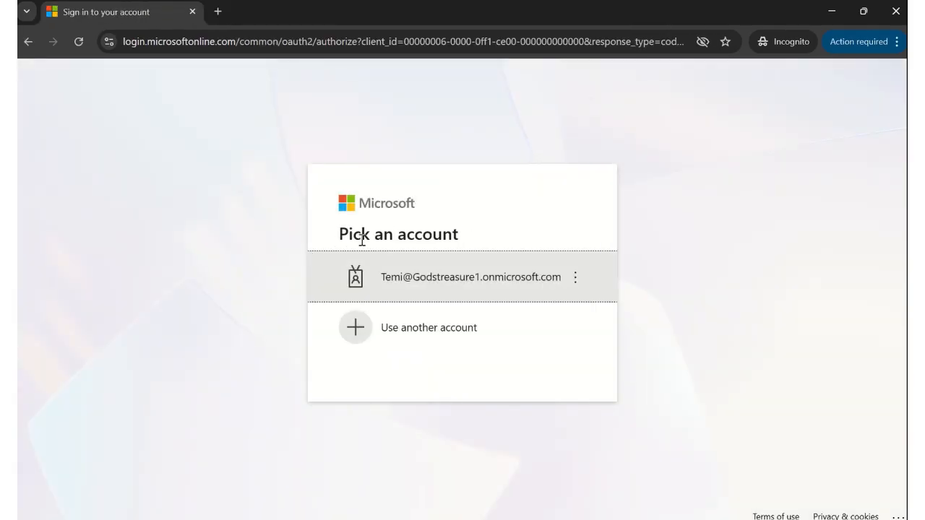
- Sign in as another account using the user's new treasures.org.ng address and password
left_click(420, 326)
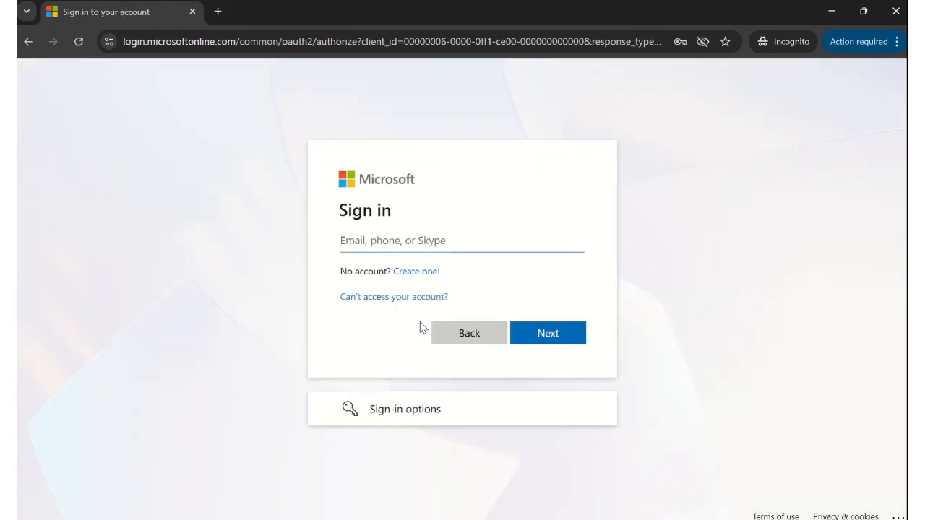
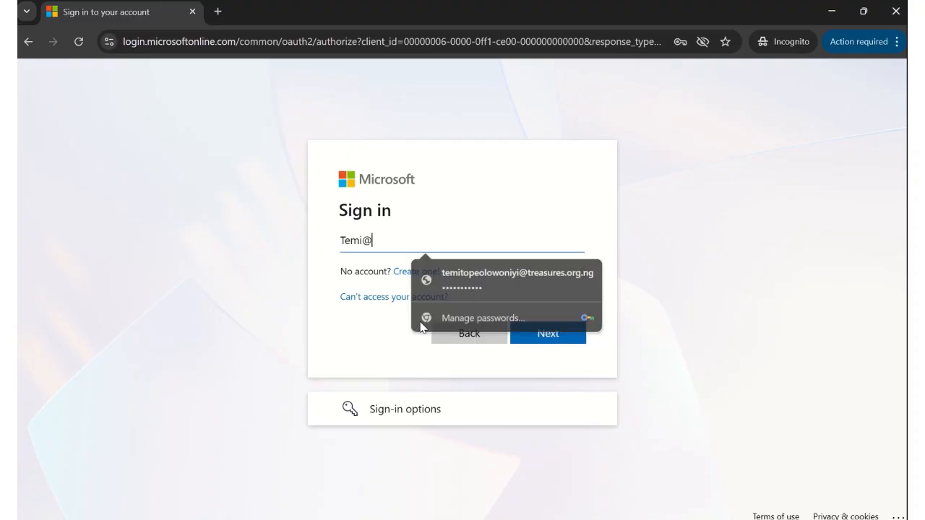
key("Return")
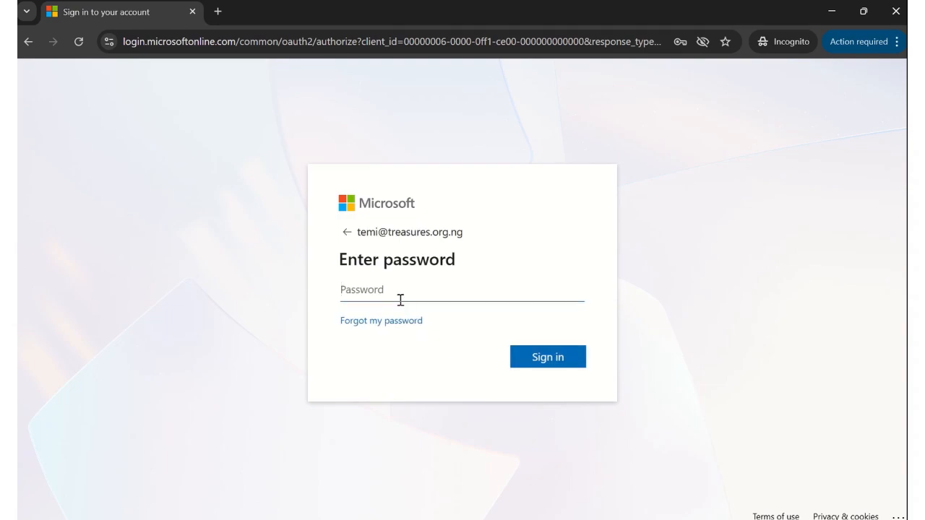
type("•••••••••")
left_click(551, 362)
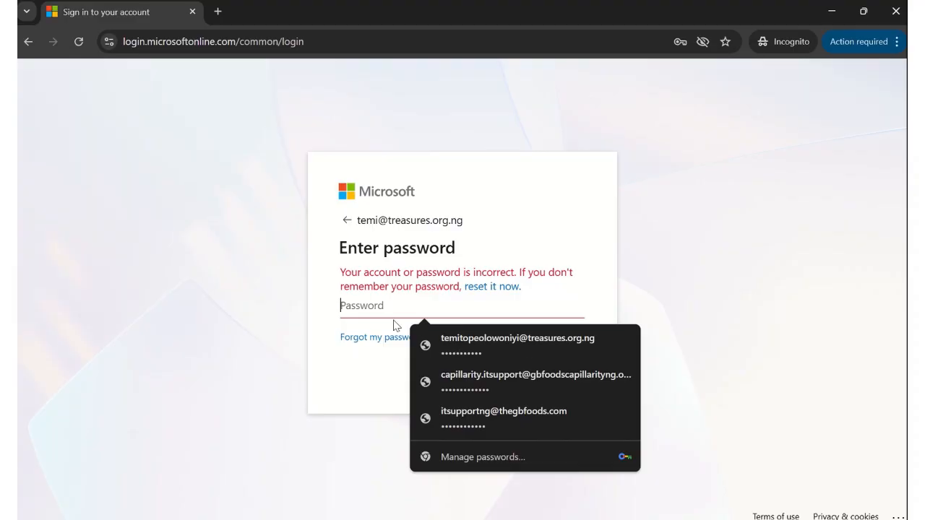
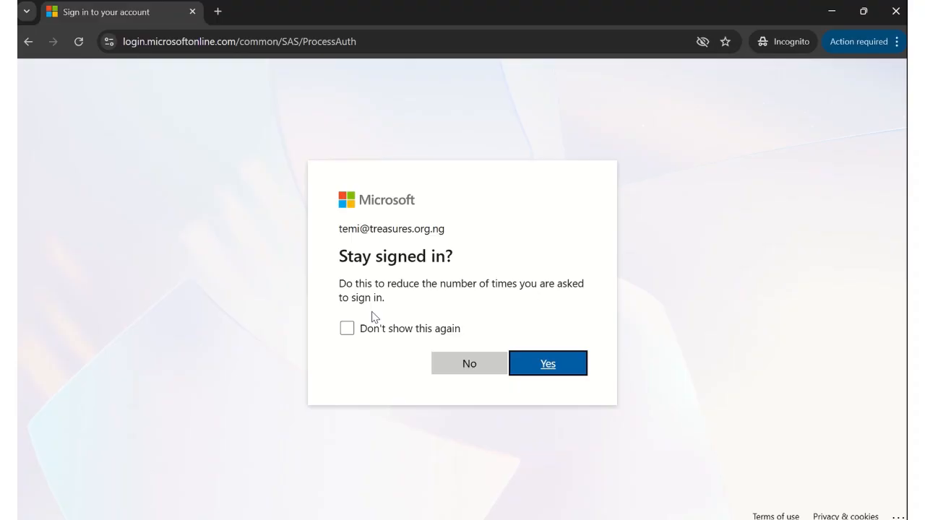
- Confirm staying signed in so the admin center home page loads
left_click(558, 364)
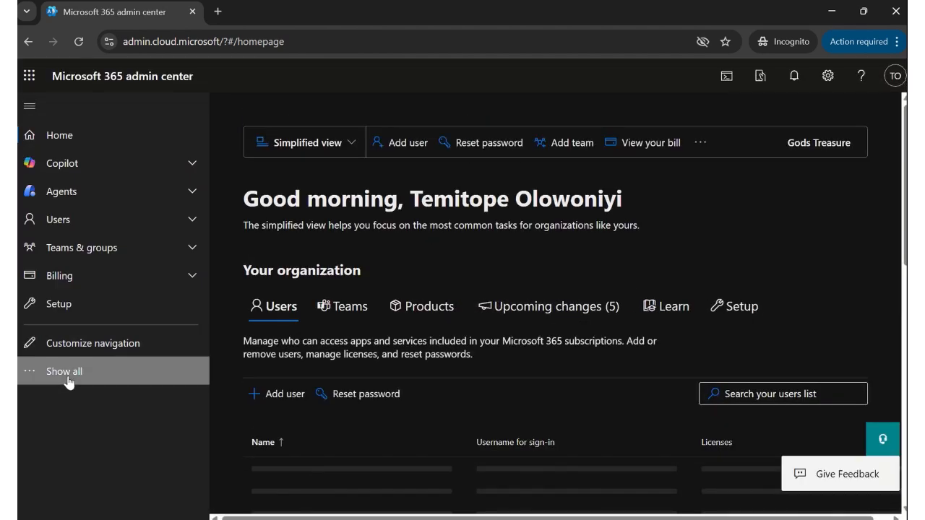
- Show all navigation sections and scroll down to the Admin centers list
left_click(68, 381)
scroll(215, 246, "down", 5)
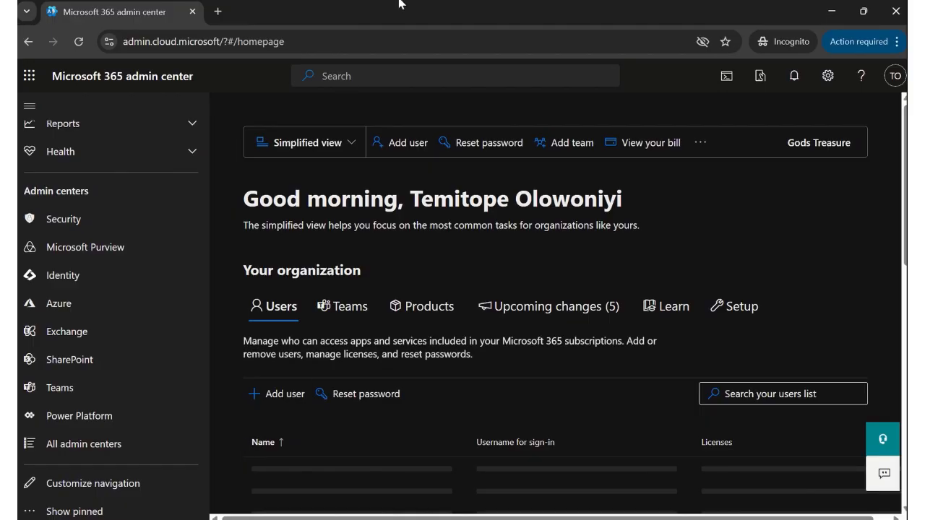
mouse_move(405, 4)
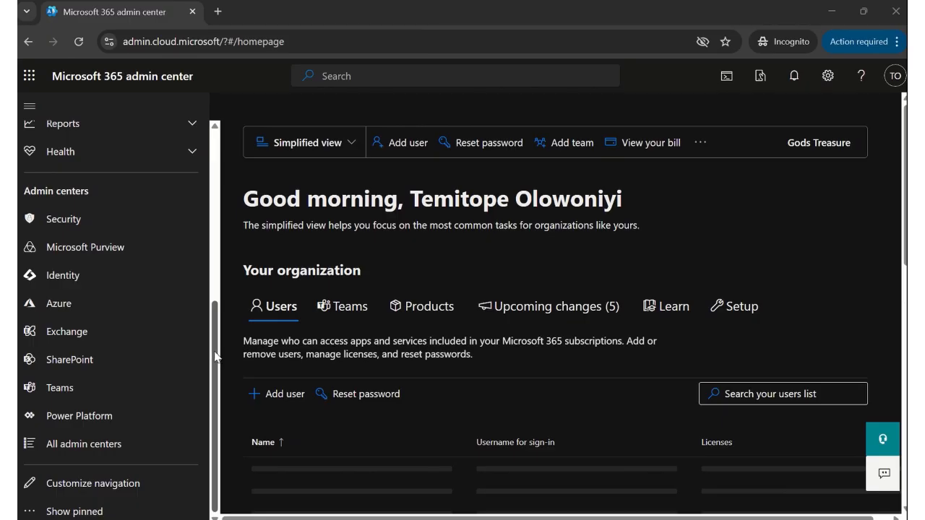
scroll(215, 356, "up", 3)
scroll(217, 365, "down", 3)
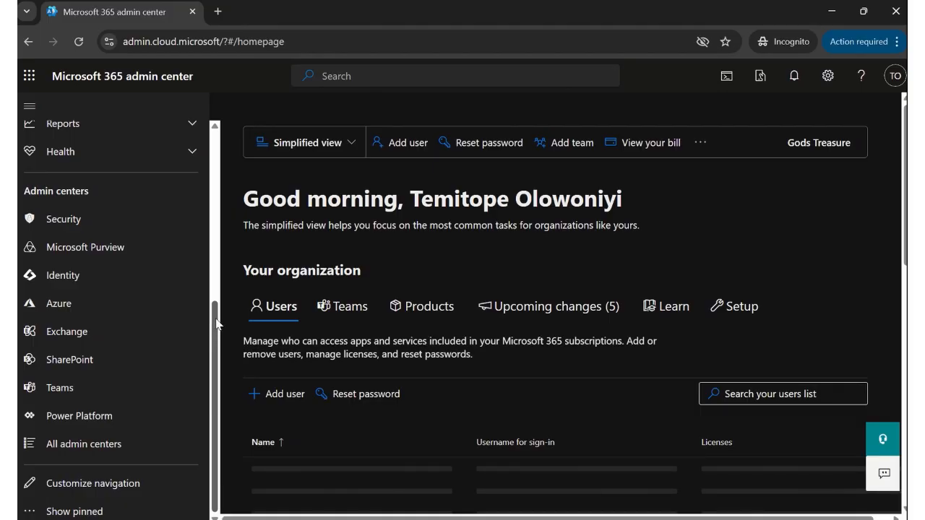
scroll(215, 275, "up", 3)
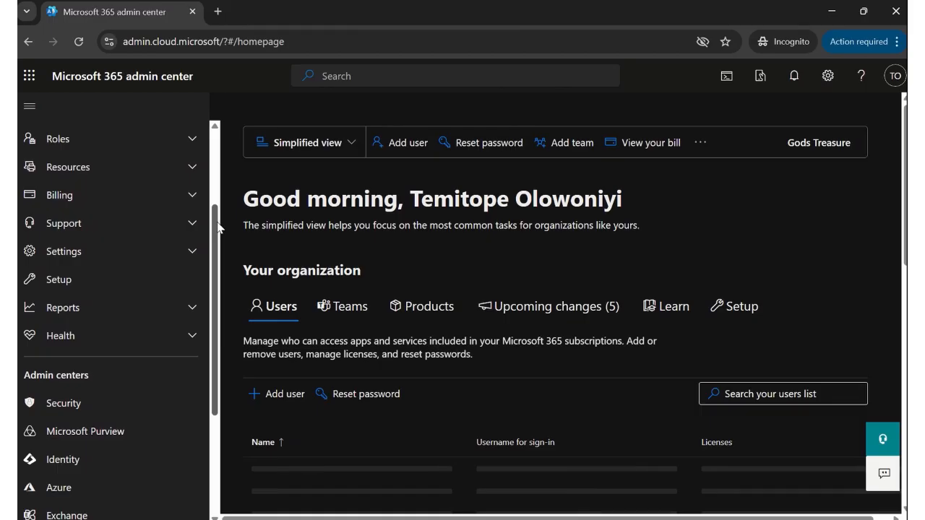
left_click_drag(216, 227, 231, 323)
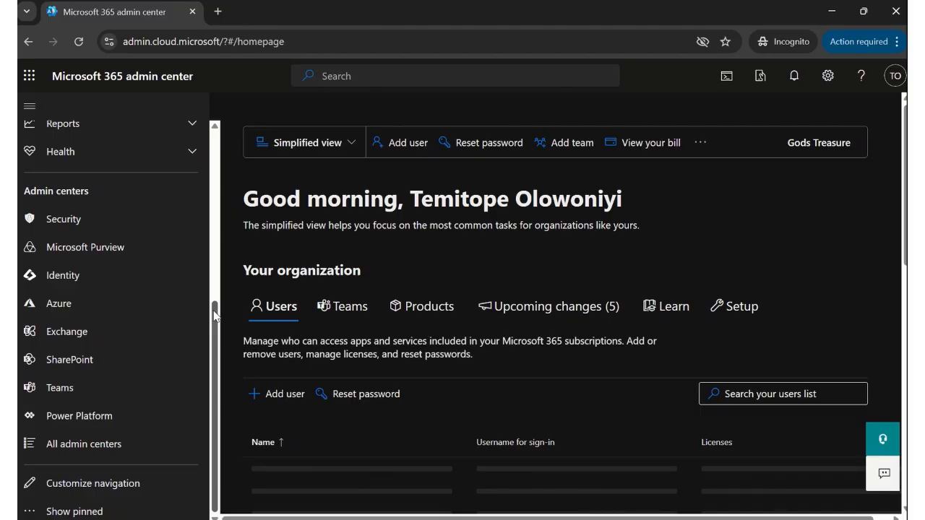
- Open the Exchange admin center's Mail flow > Rules page and begin adding a rule
left_click(72, 337)
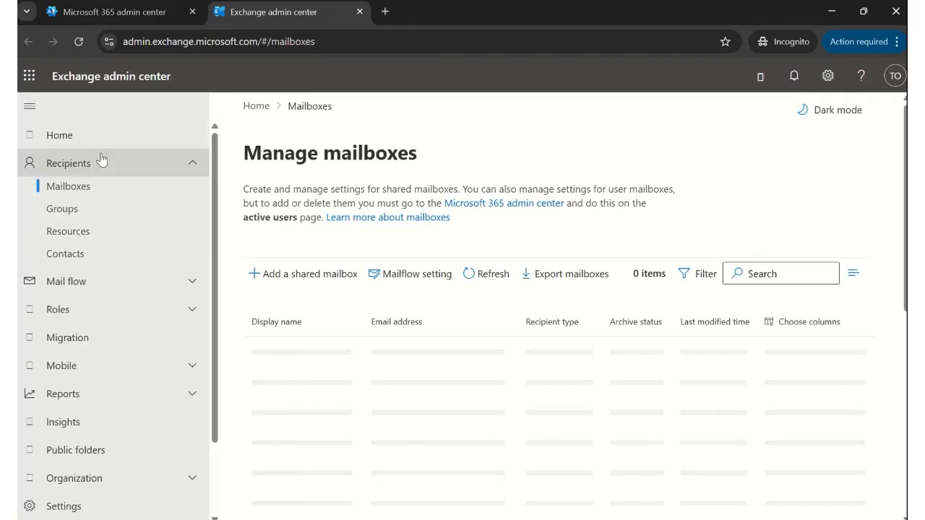
left_click(65, 280)
left_click(64, 330)
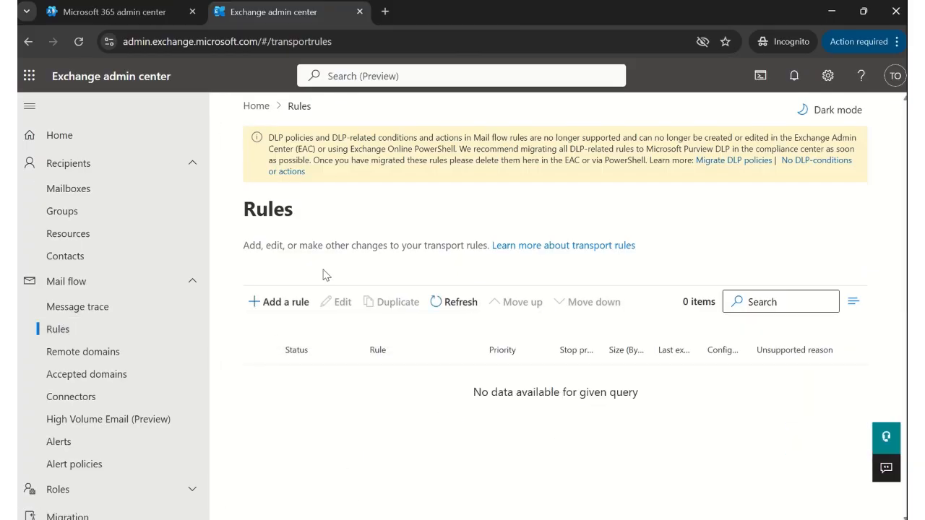
left_click(277, 302)
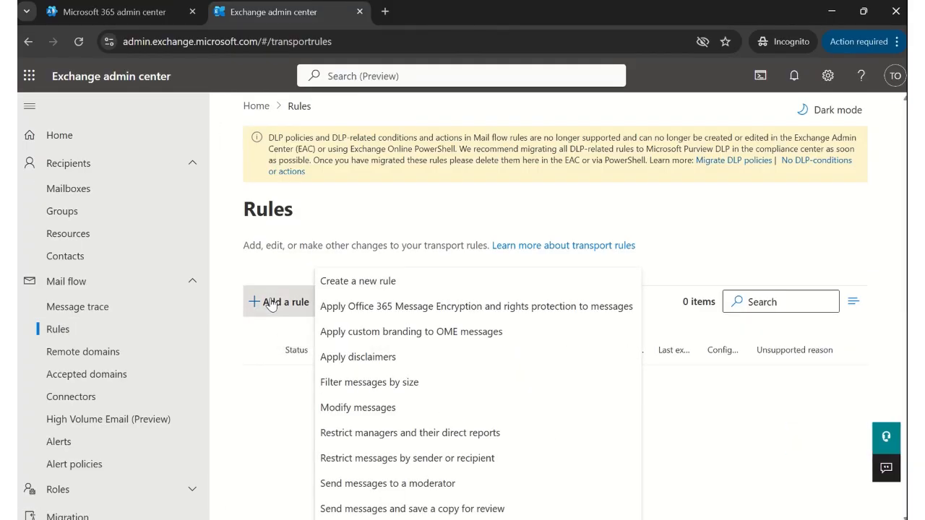
- Create a new rule, Disclaimer Rule, with the condition that the sender is located Outside the organization
left_click(346, 282)
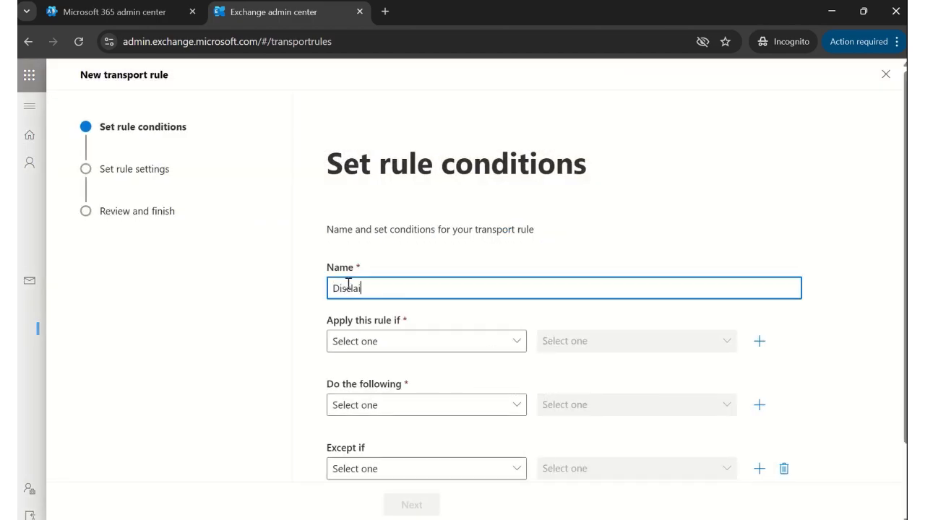
left_click(514, 345)
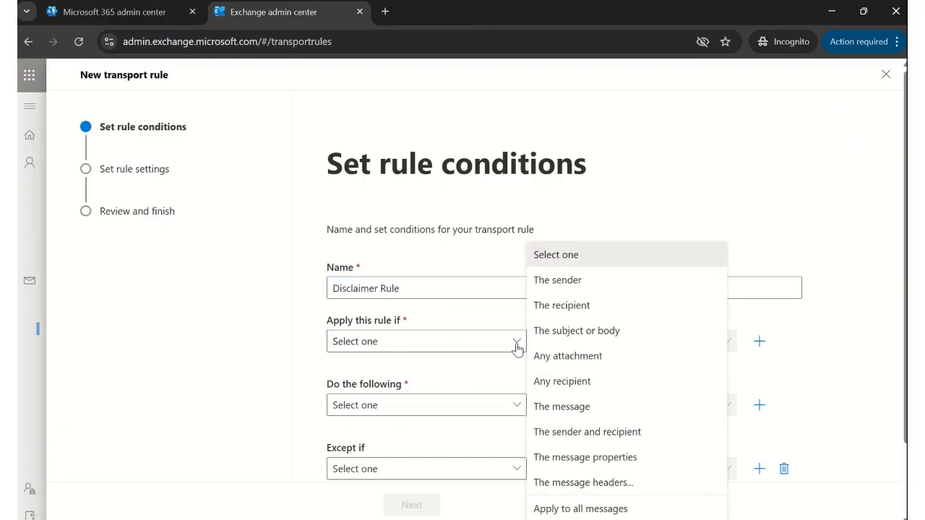
left_click(579, 279)
left_click(665, 342)
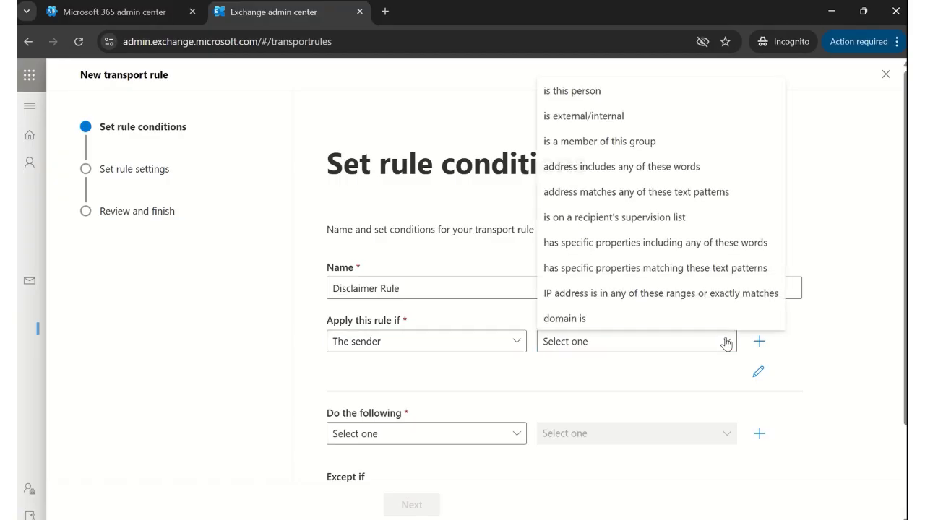
left_click(616, 119)
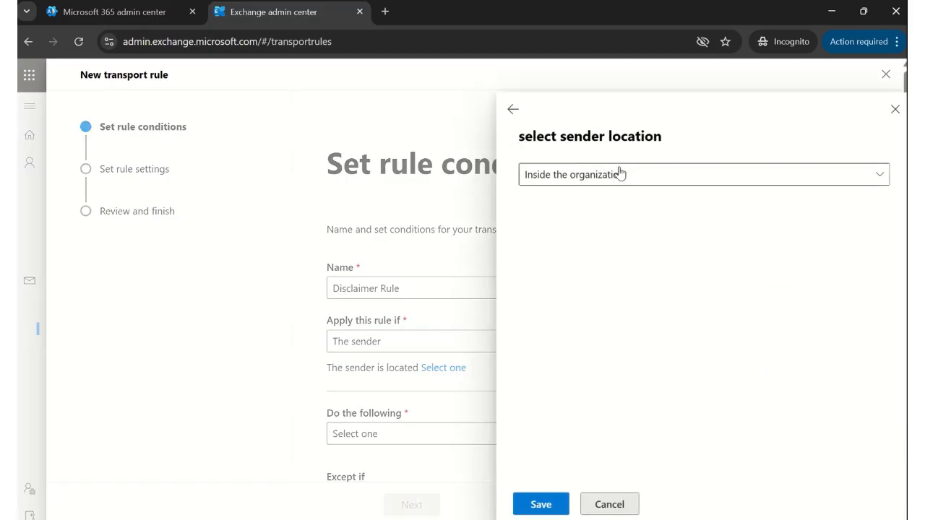
left_click(568, 177)
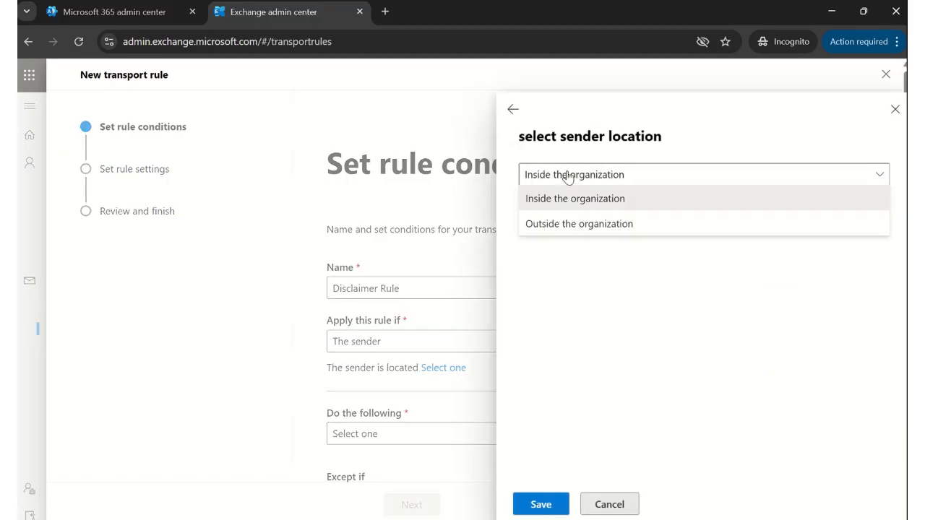
left_click(568, 235)
left_click(549, 506)
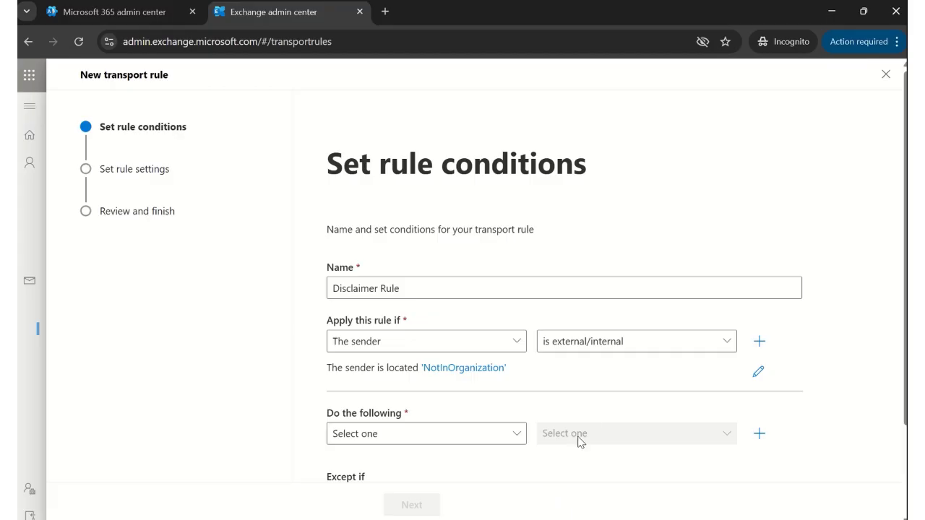
- Add a second condition requiring the recipient to be located Inside the organization
left_click(758, 341)
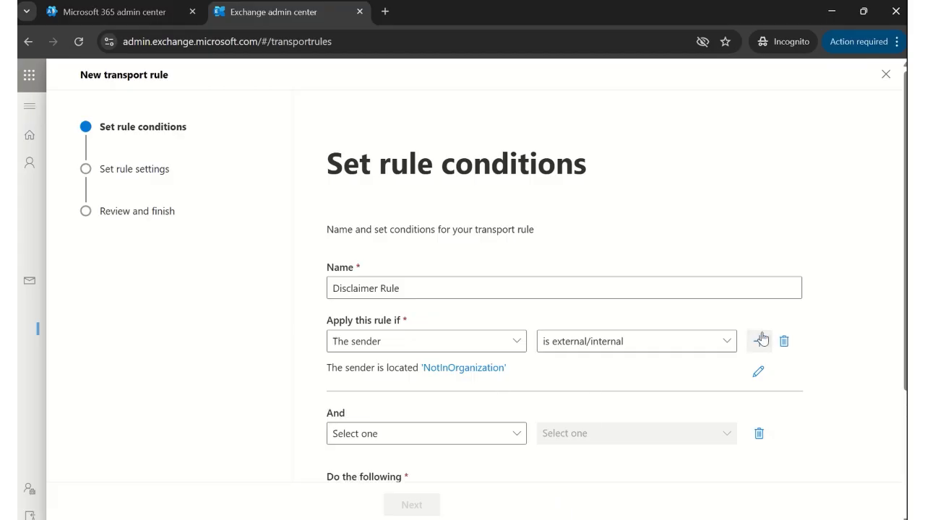
left_click(518, 442)
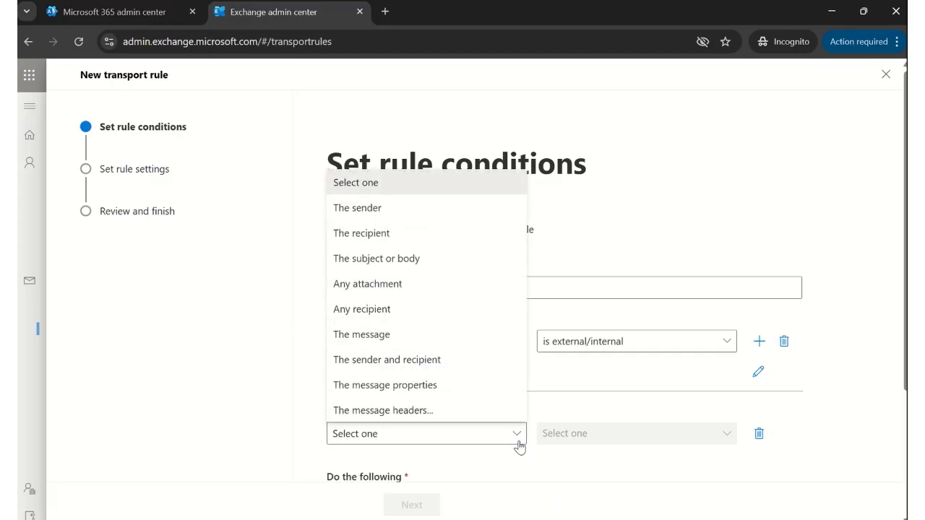
left_click(443, 239)
left_click(721, 436)
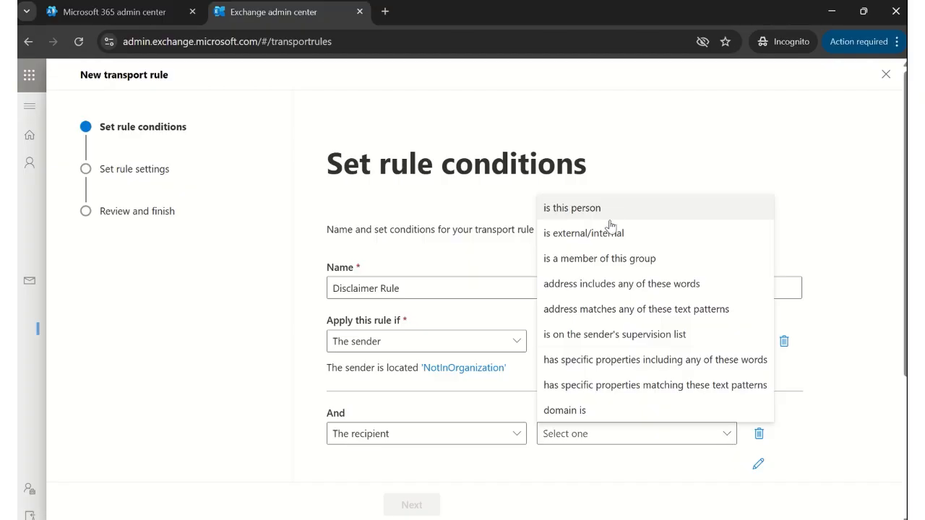
left_click(608, 233)
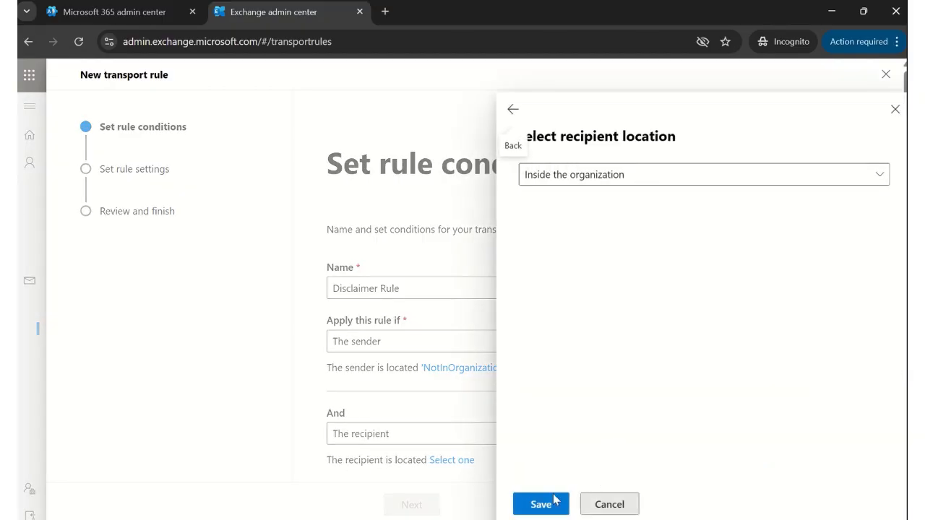
left_click(554, 500)
scroll(779, 290, "down", 3)
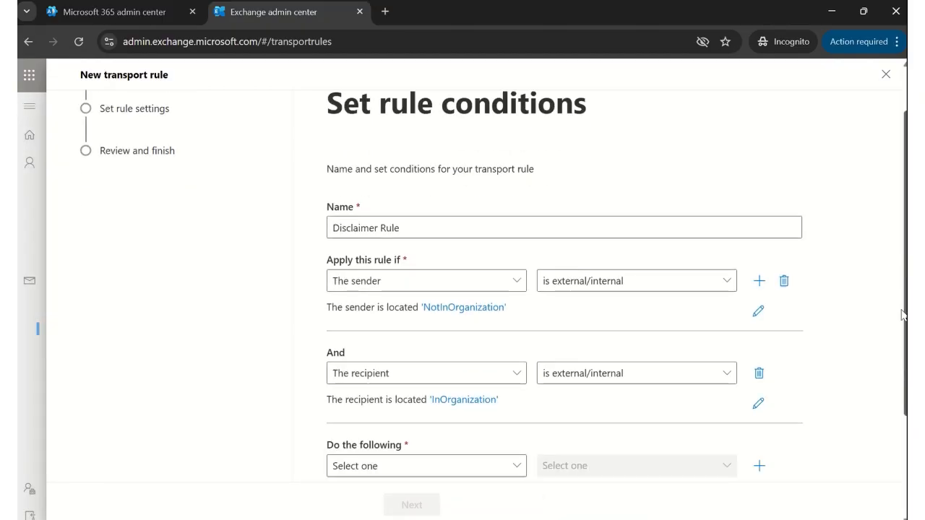
- Set the rule action to apply a disclaimer, appended to the message
left_click(521, 356)
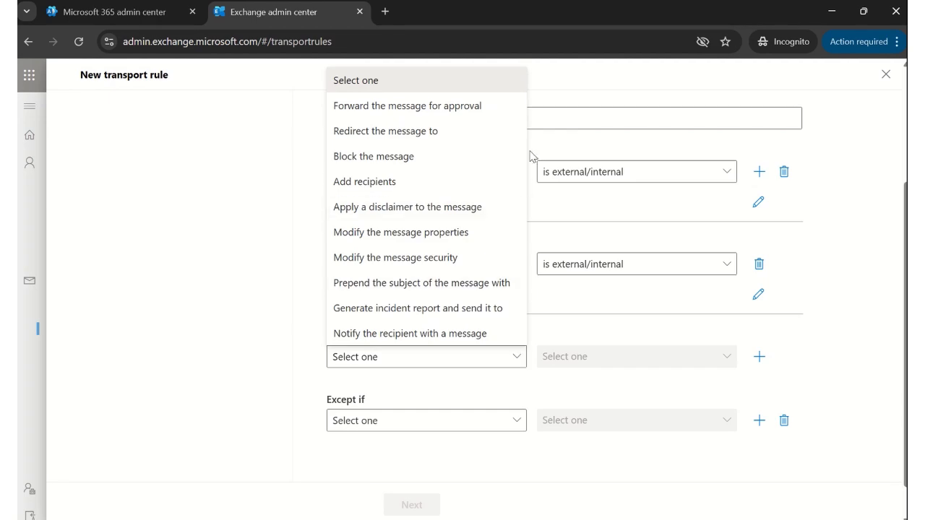
left_click(436, 208)
left_click(726, 361)
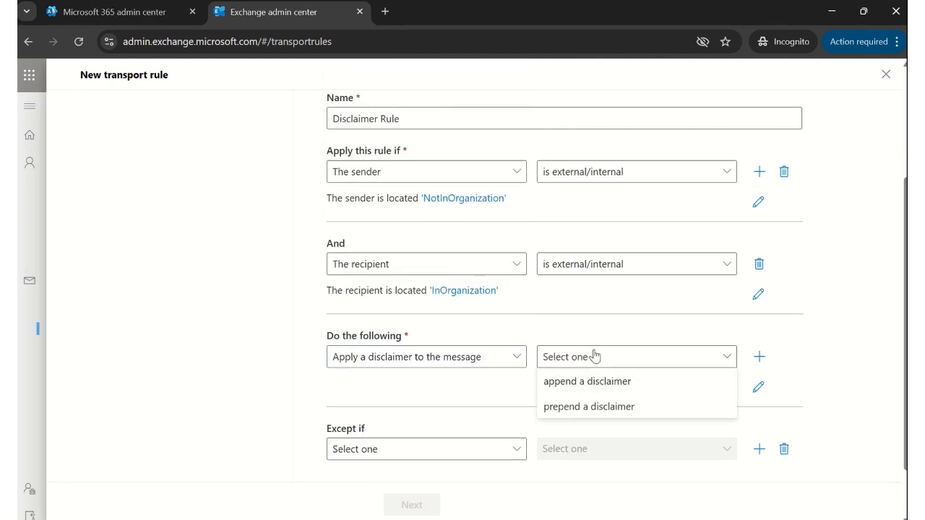
left_click(620, 382)
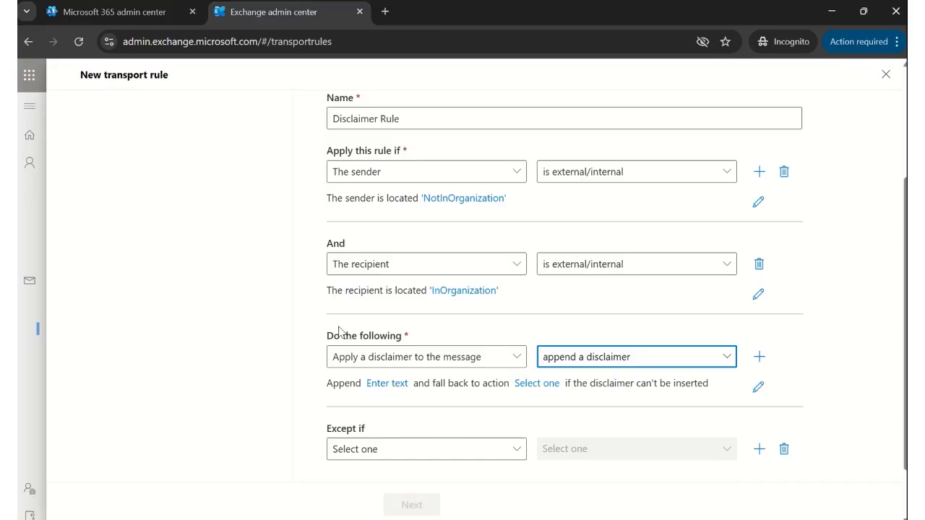
- Draft disclaimer text, then delete it and leave the text panel without saving
left_click(398, 385)
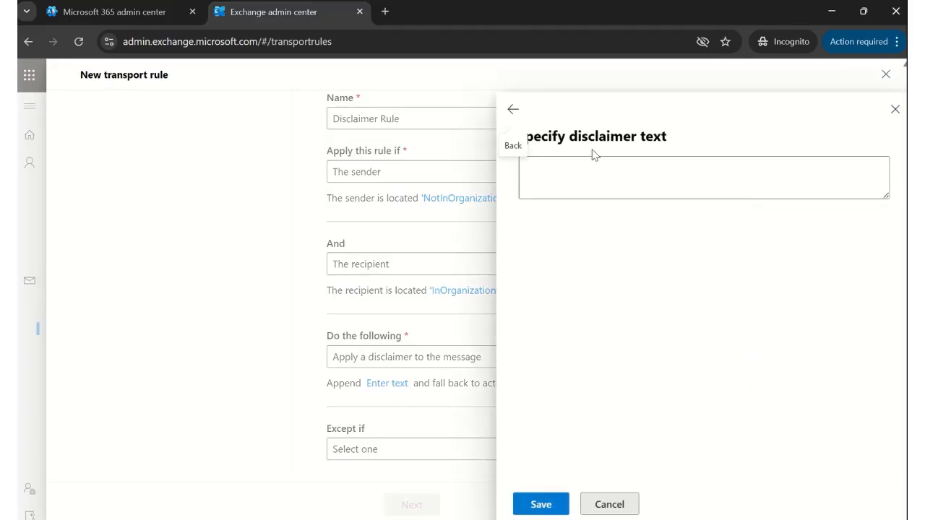
left_click(557, 166)
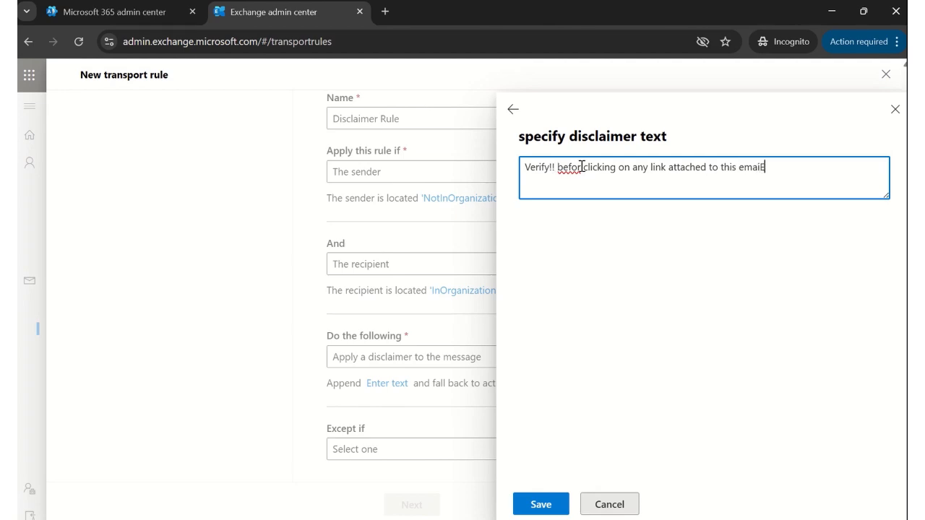
key("BackSpace")
left_click(581, 168)
type("e")
left_click_drag(782, 176, 522, 171)
key("BackSpace")
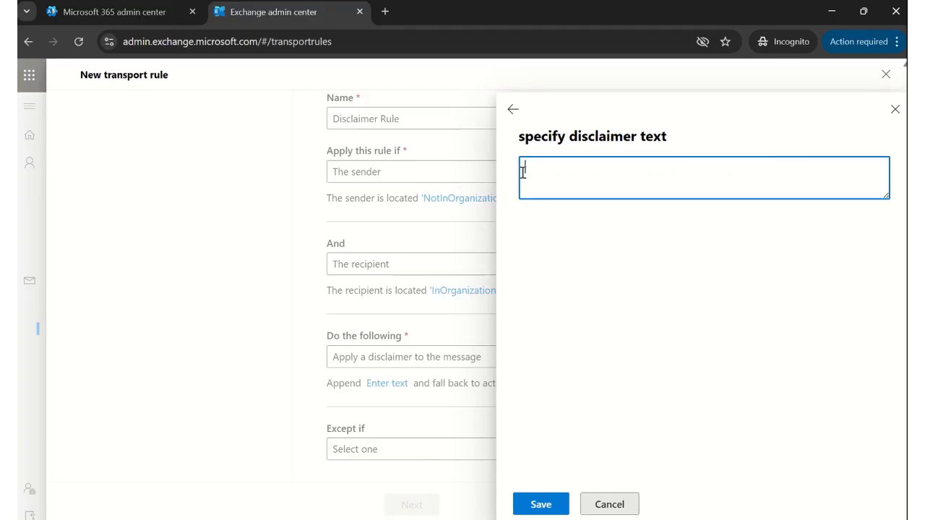
left_click(514, 112)
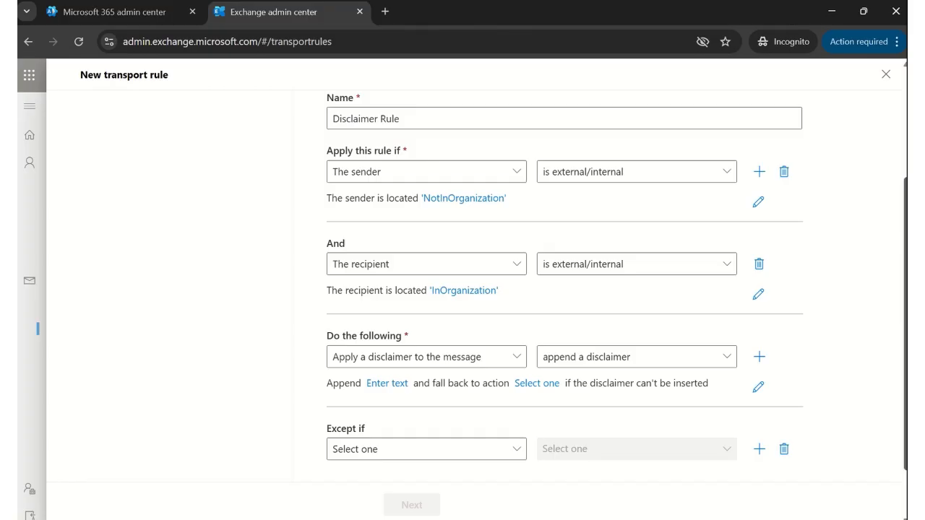
scroll(564, 289, "down", 1)
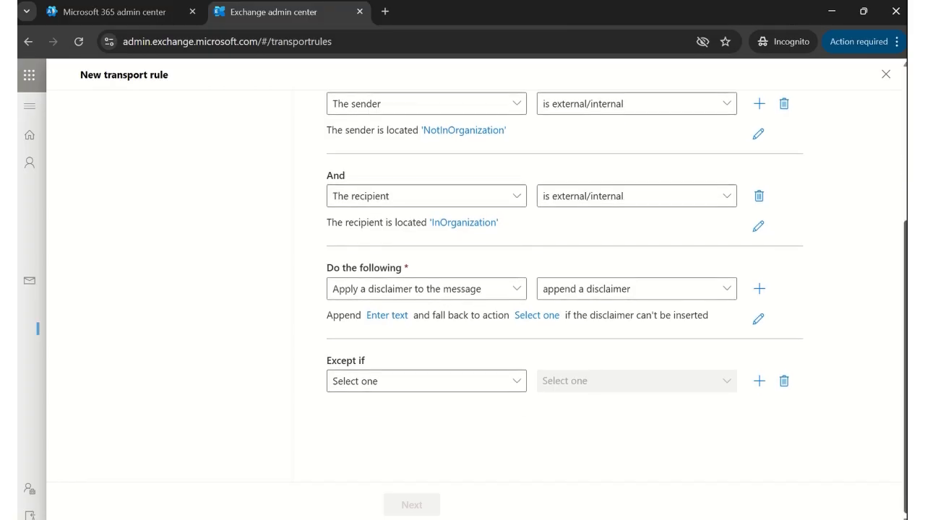
scroll(564, 289, "up", 1)
- Copy the External Email HTML disclaimer code from ChatGPT and return to the rule form
mouse_move(365, 6)
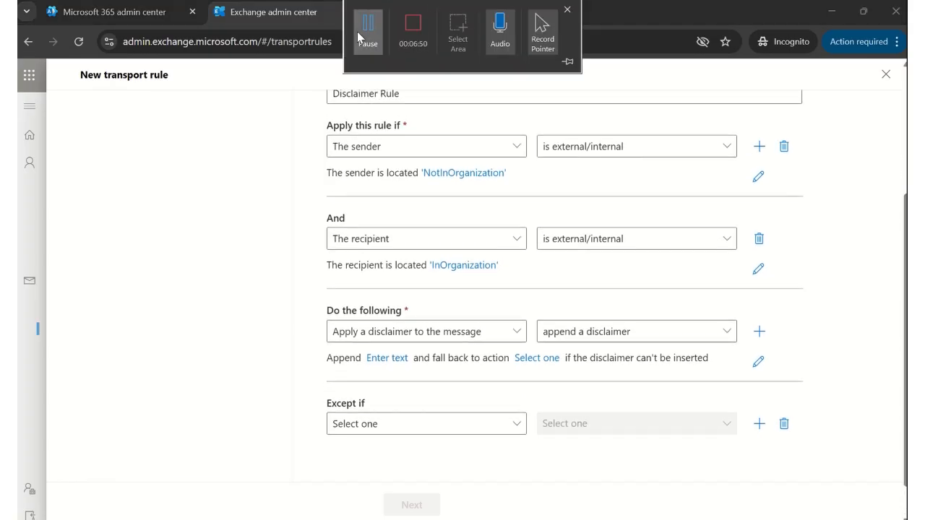
left_click(359, 38)
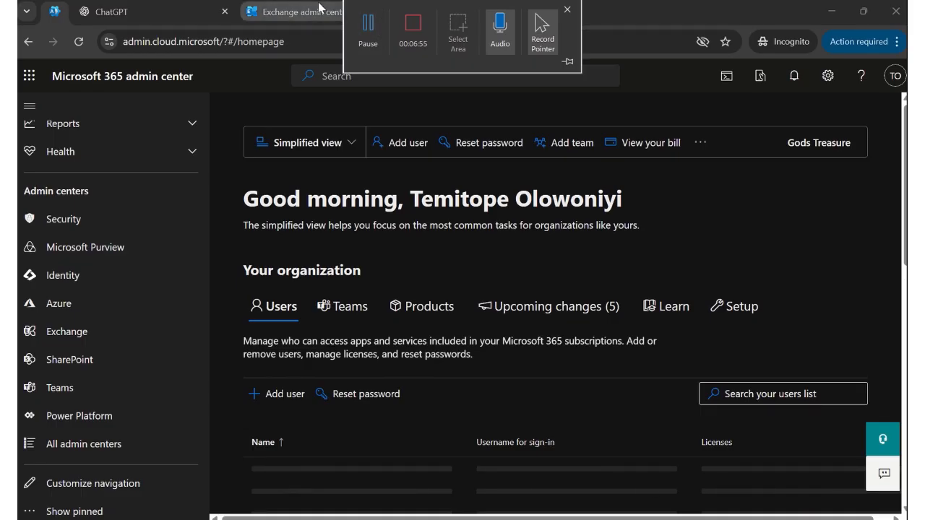
left_click(278, 23)
left_click(176, 14)
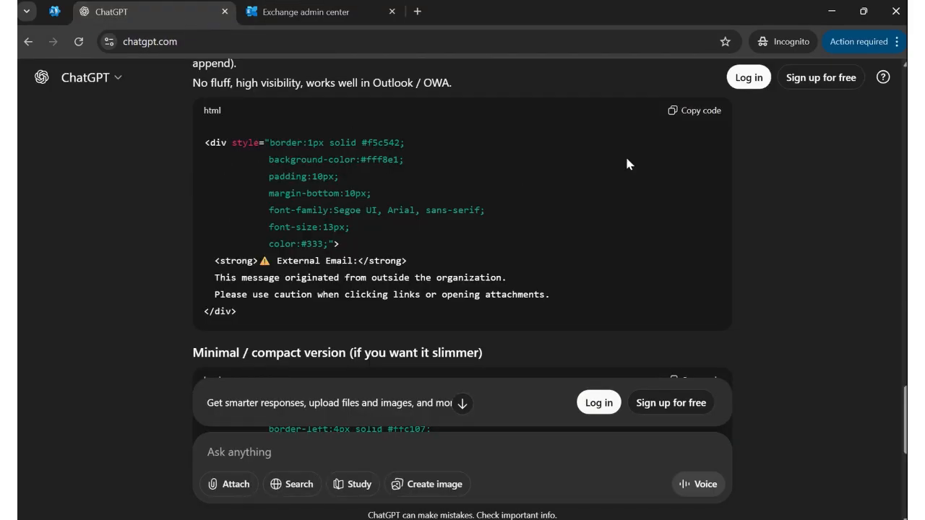
left_click(686, 112)
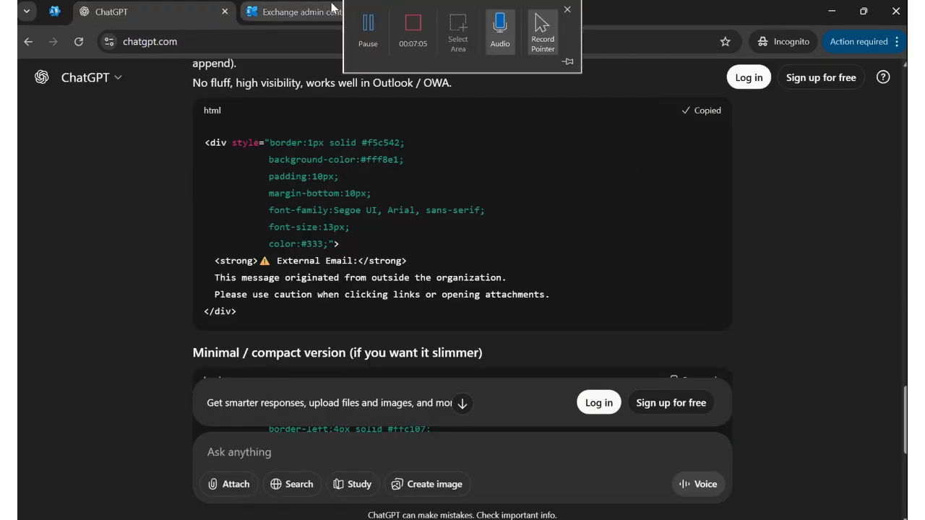
left_click(333, 9)
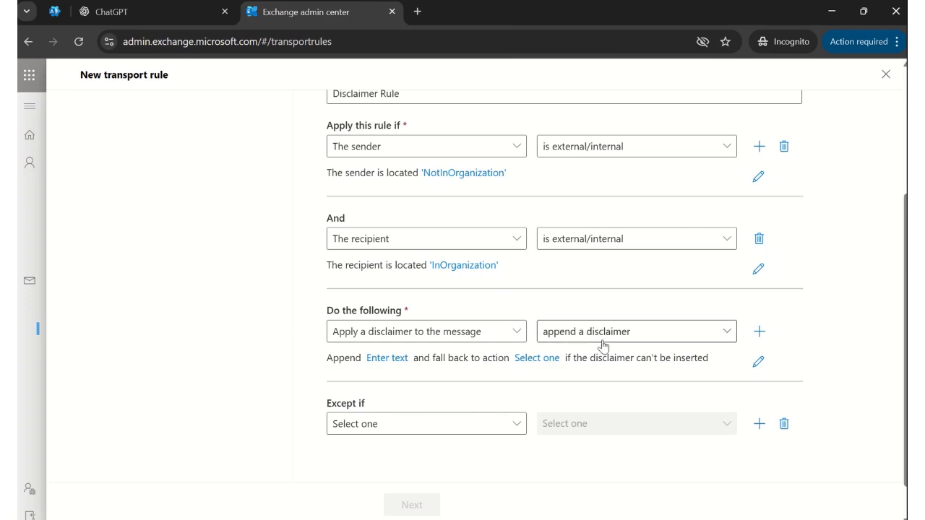
- Paste the External Email HTML as the disclaimer text and save it
left_click(389, 358)
left_click(543, 181)
key("ctrl+v")
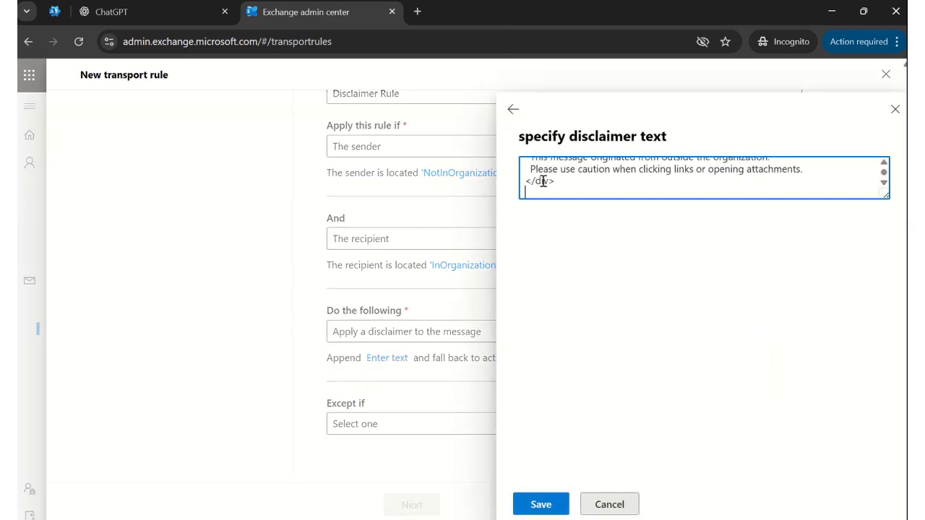
left_click(544, 506)
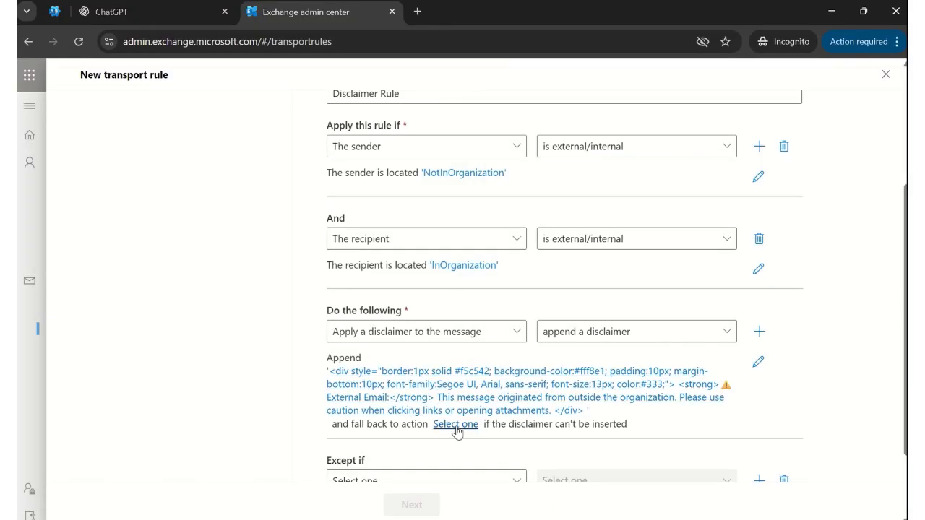
- Set the disclaimer's fallback action to Wrap
left_click(456, 426)
left_click(571, 187)
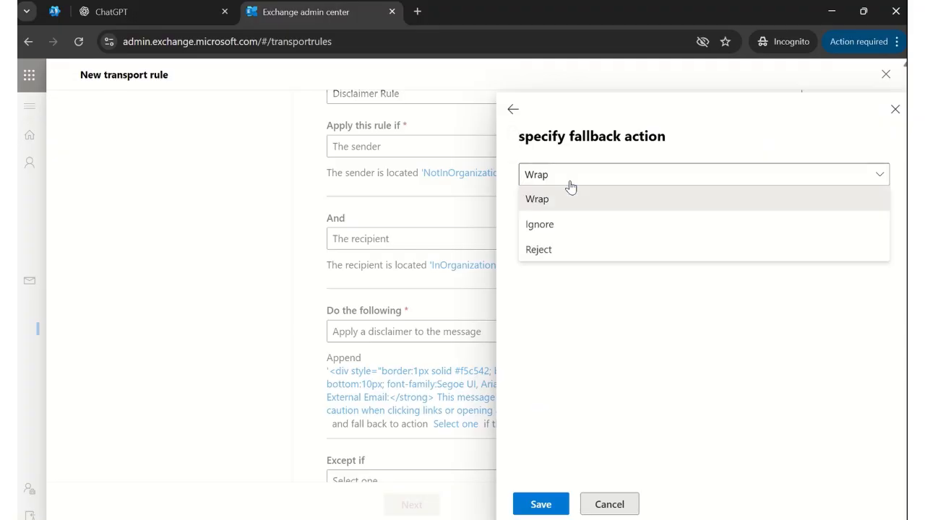
left_click(541, 201)
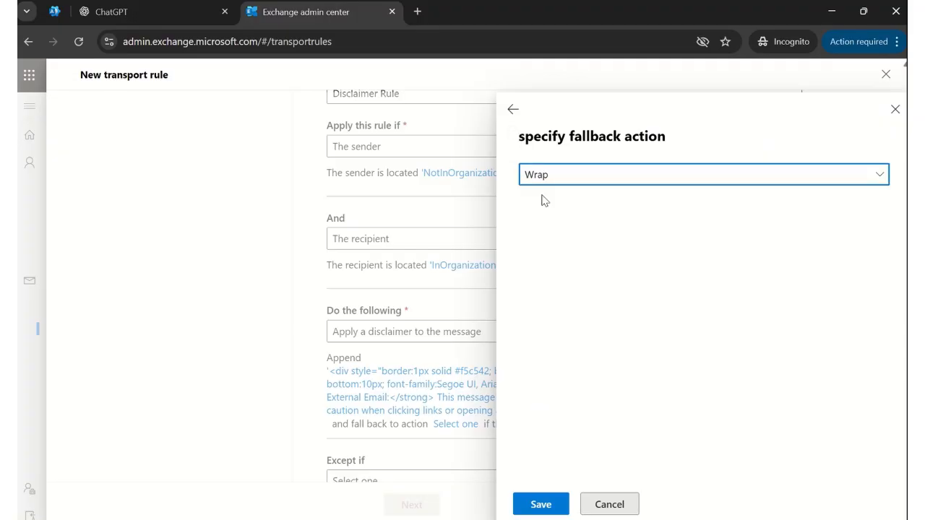
left_click(555, 509)
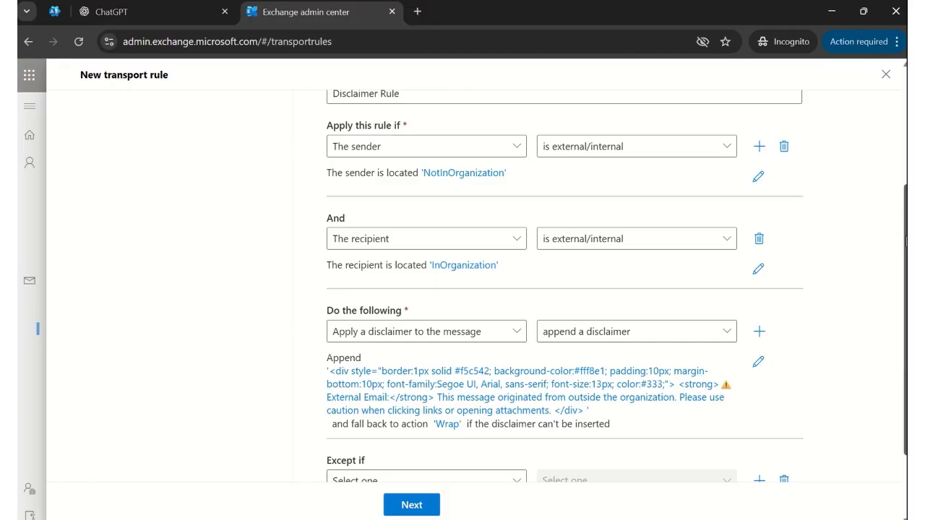
scroll(904, 235, "down", 2)
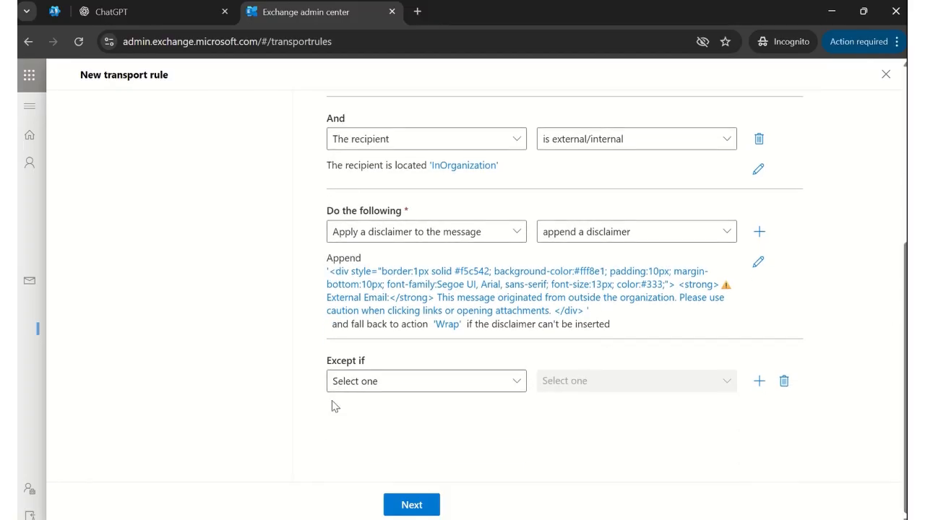
- Set severity to High, enable activation on 1/28/2026 11:30 AM, and reach the review page
left_click(425, 508)
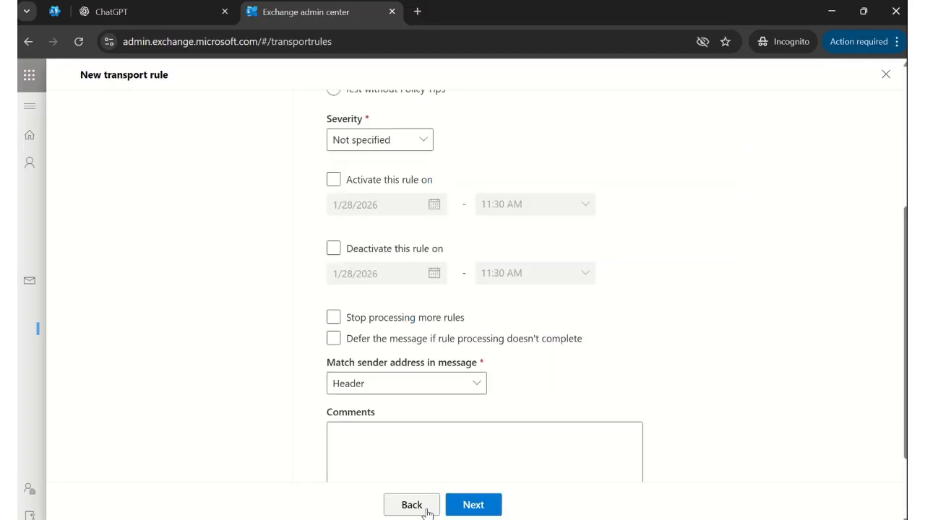
scroll(383, 286, "up", 5)
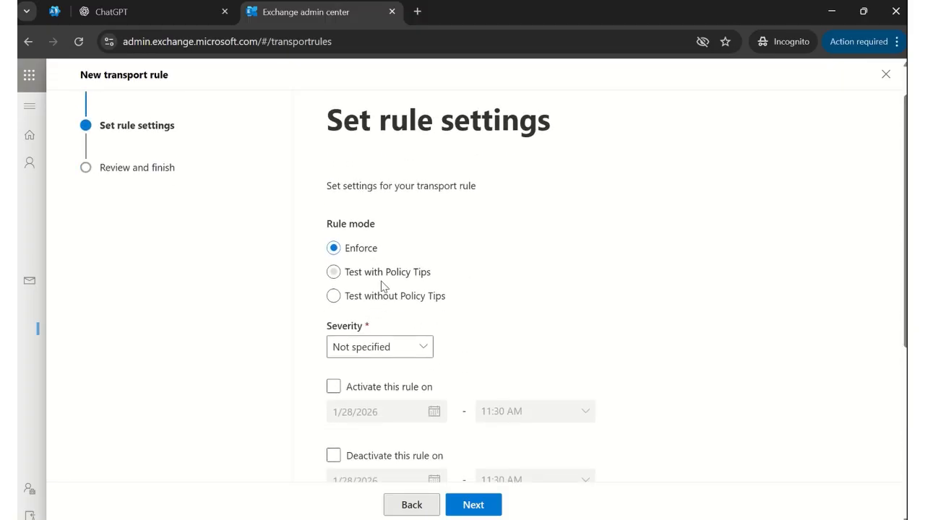
left_click(413, 350)
left_click(347, 420)
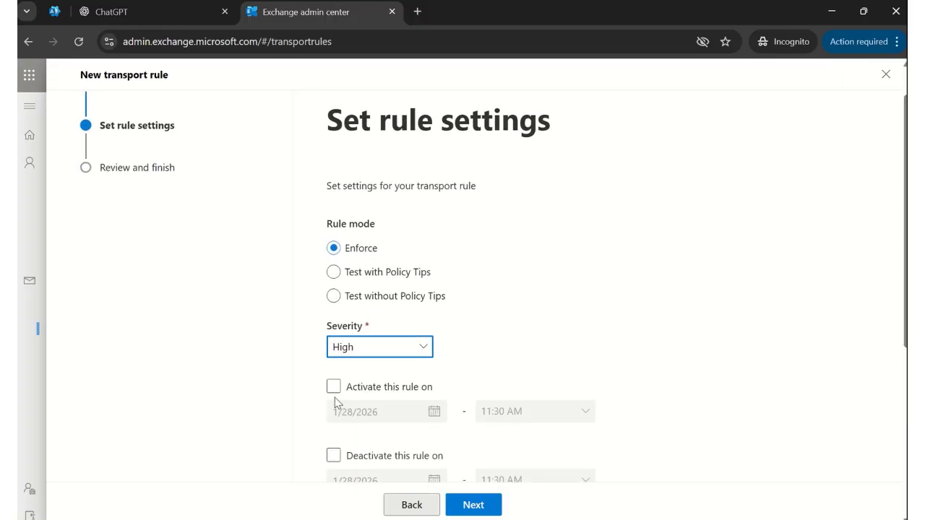
left_click(334, 388)
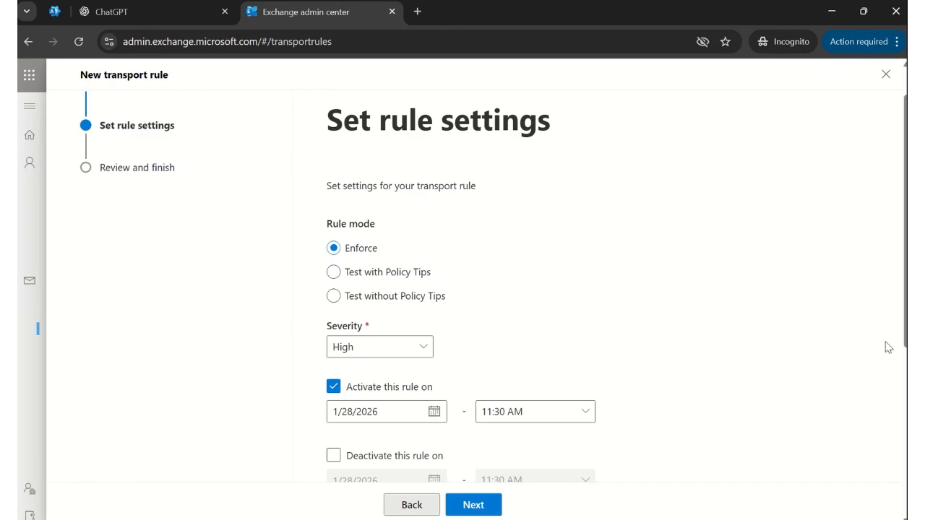
scroll(904, 317, "down", 4)
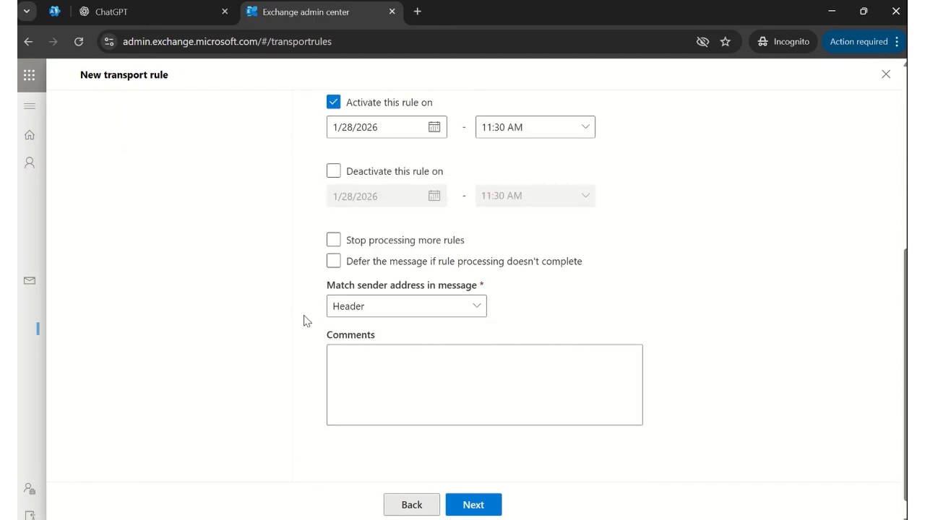
left_click(487, 513)
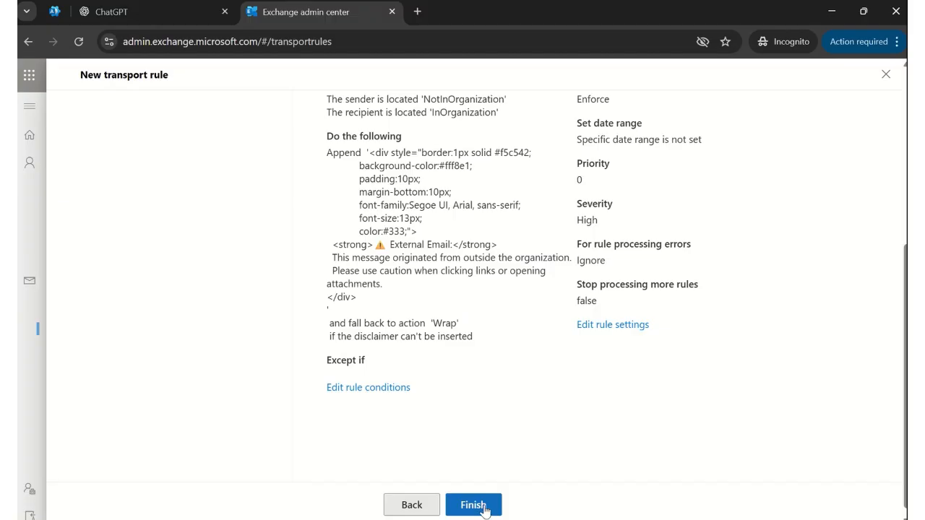
- Finish saving the Disclaimer Rule and switch to the Microsoft 365 admin center home
left_click(483, 510)
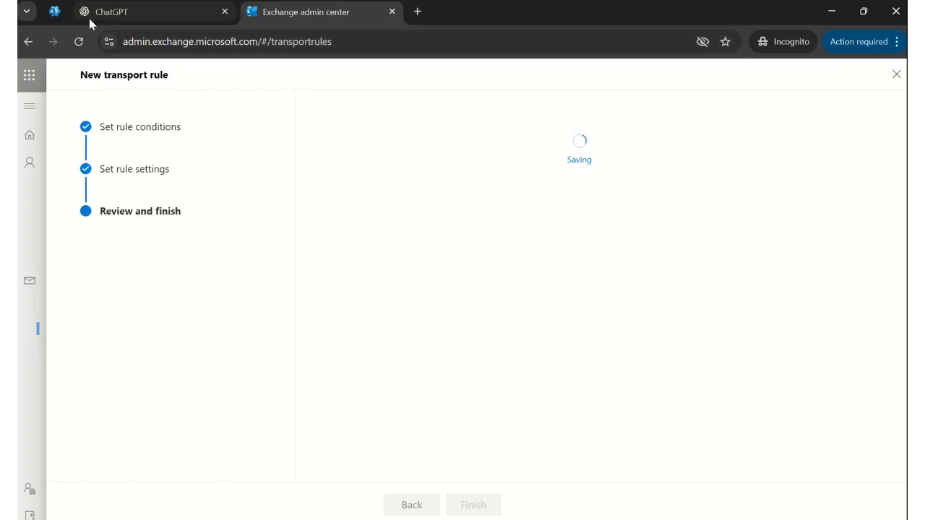
left_click(54, 12)
left_click(30, 81)
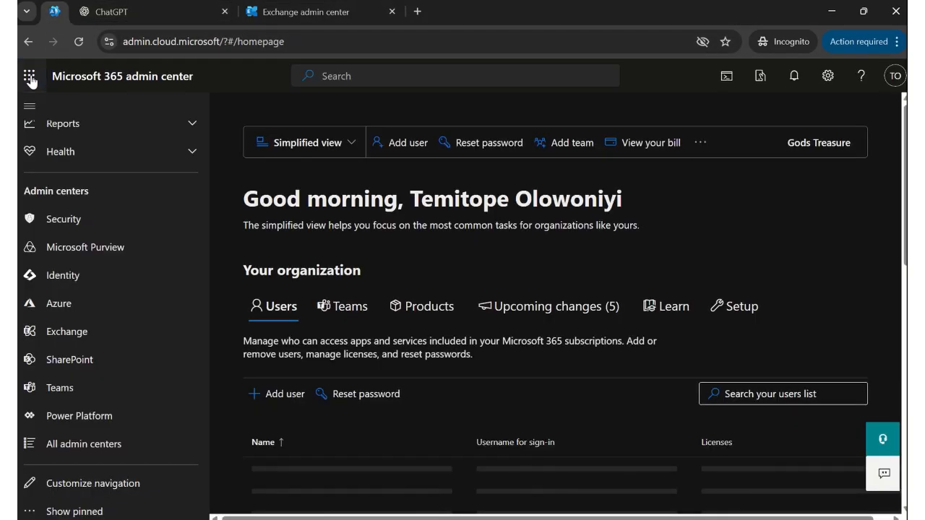
- Open Outlook as the admin, read the Microsoft Security email, then return to the rule confirmation
left_click(147, 166)
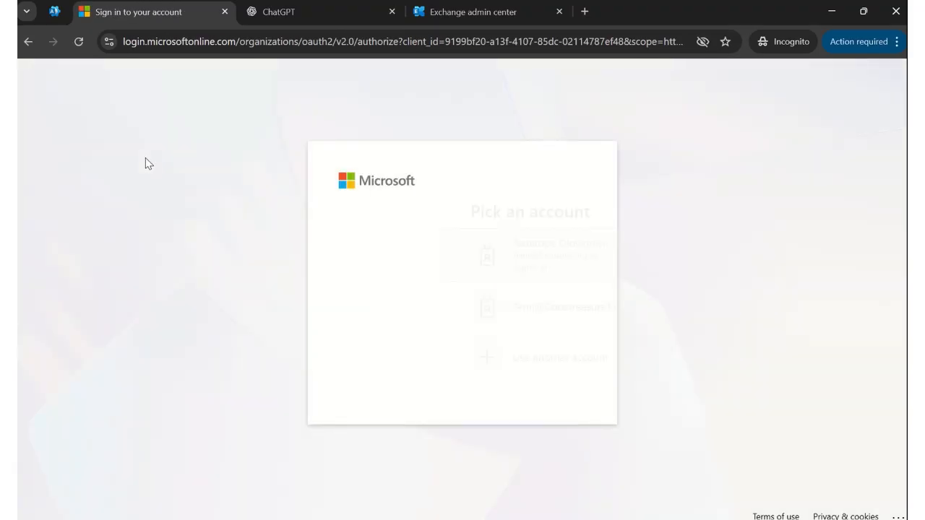
left_click(421, 249)
mouse_move(506, 10)
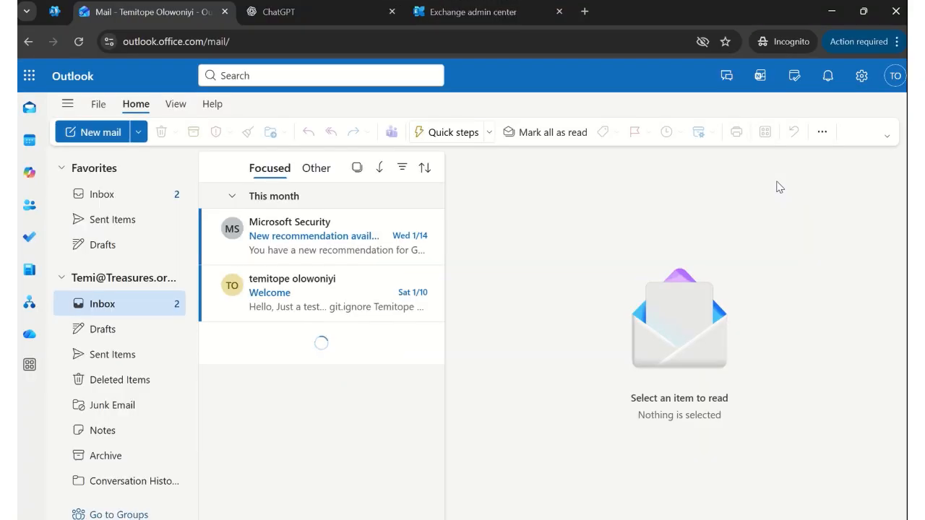
left_click(313, 233)
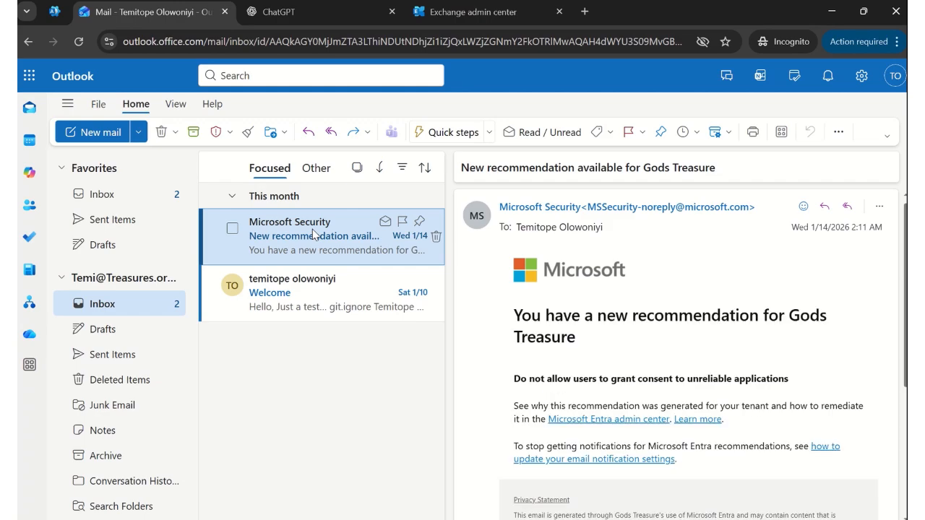
mouse_move(904, 321)
left_mouse_down()
mouse_move(903, 422)
mouse_move(902, 319)
left_mouse_up()
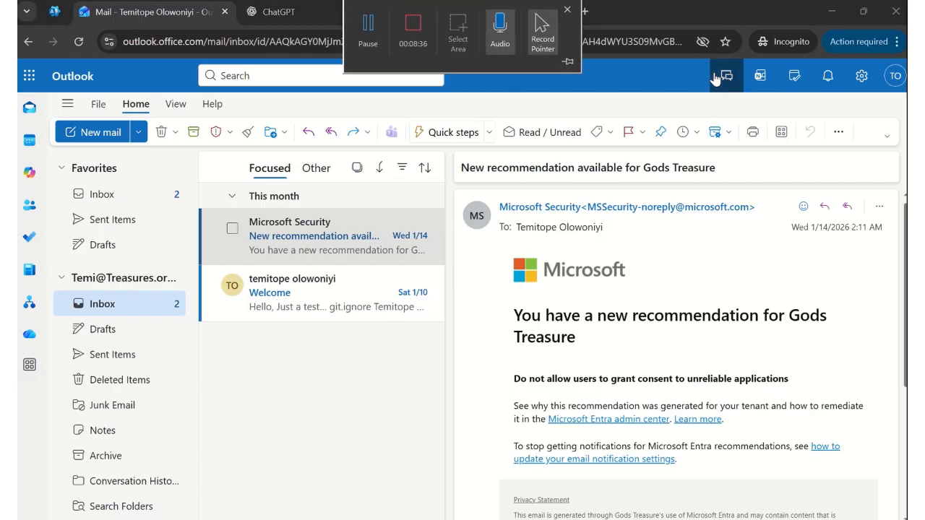
left_click(534, 18)
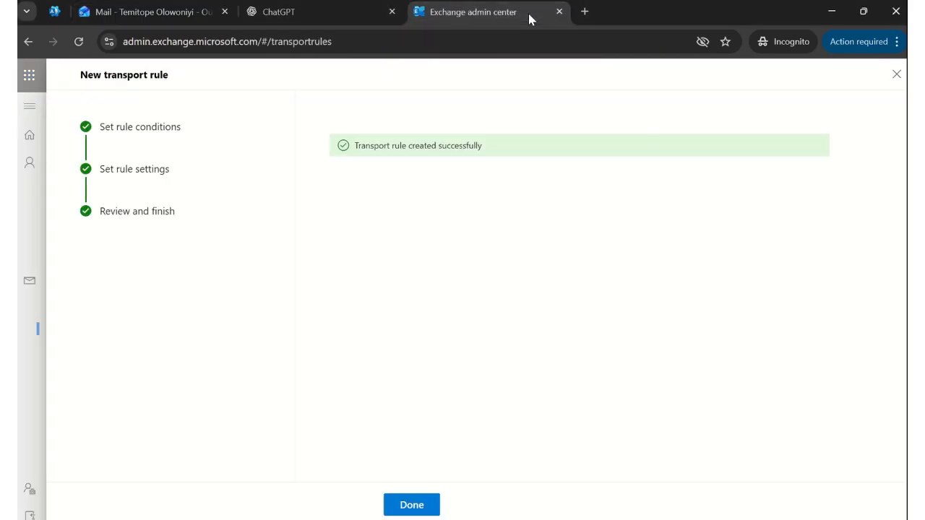
- Reload the Exchange Rules list and switch the Disclaimer Rule's toggle from Disabled to Enabled
left_click(423, 505)
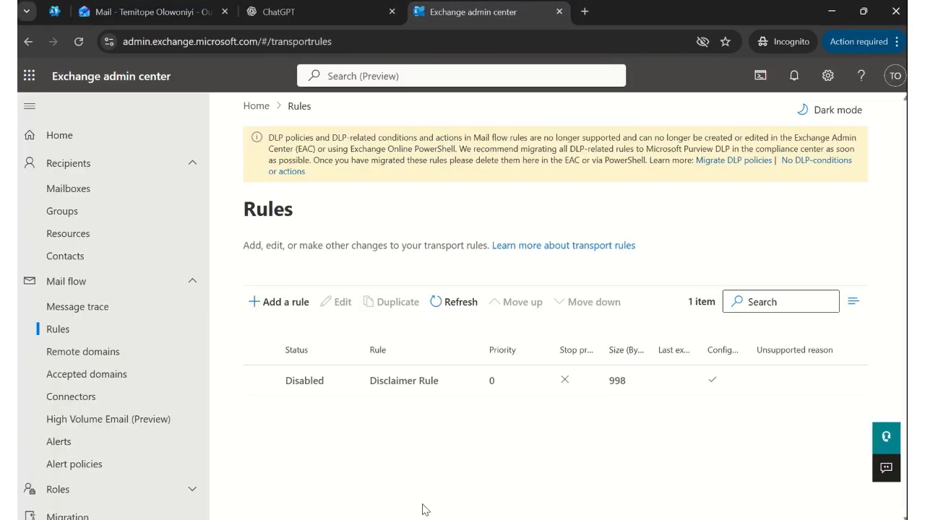
left_click(260, 380)
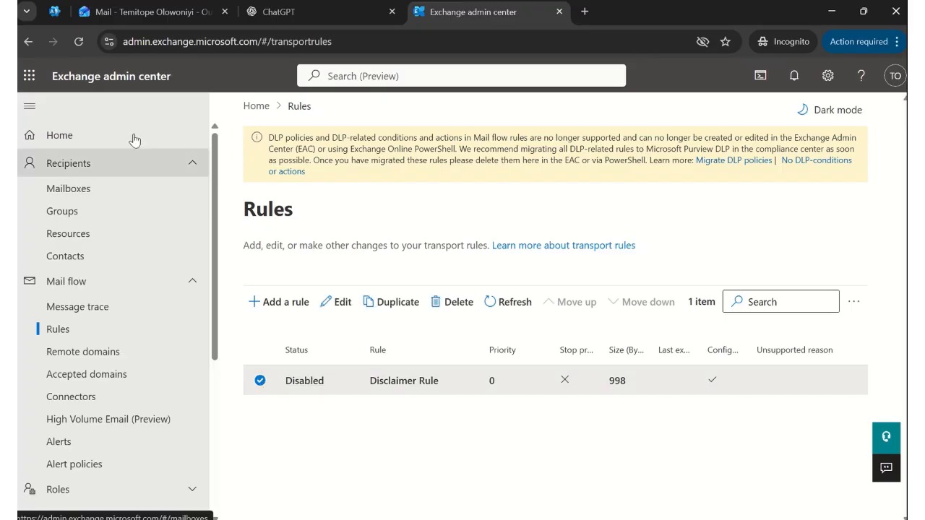
left_click(80, 45)
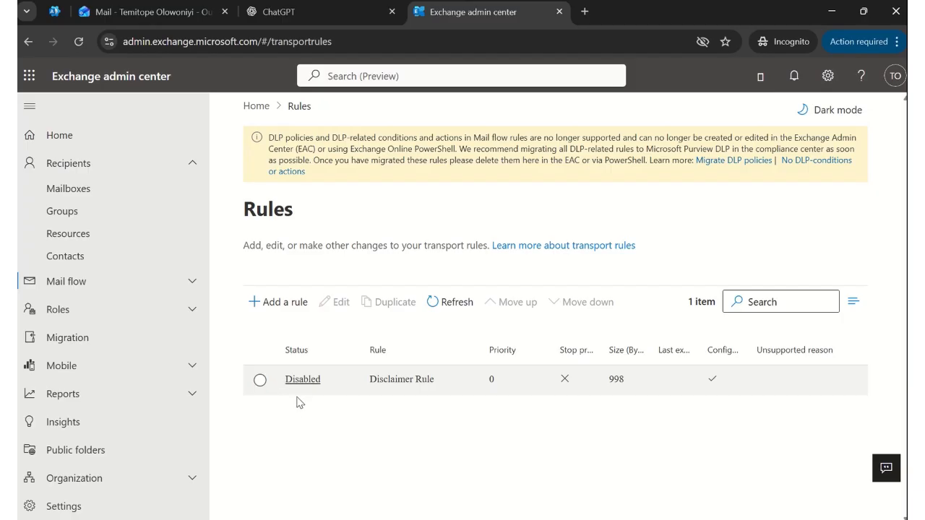
left_click(307, 381)
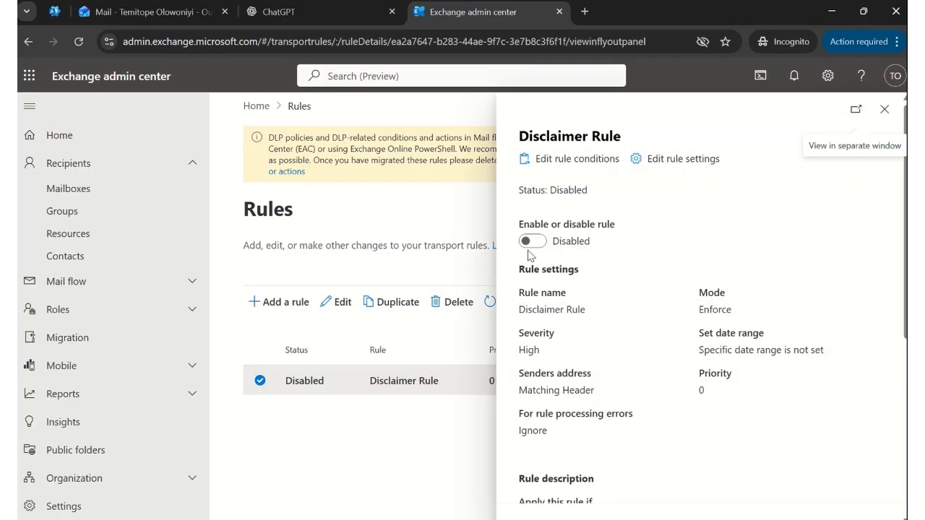
left_click(532, 246)
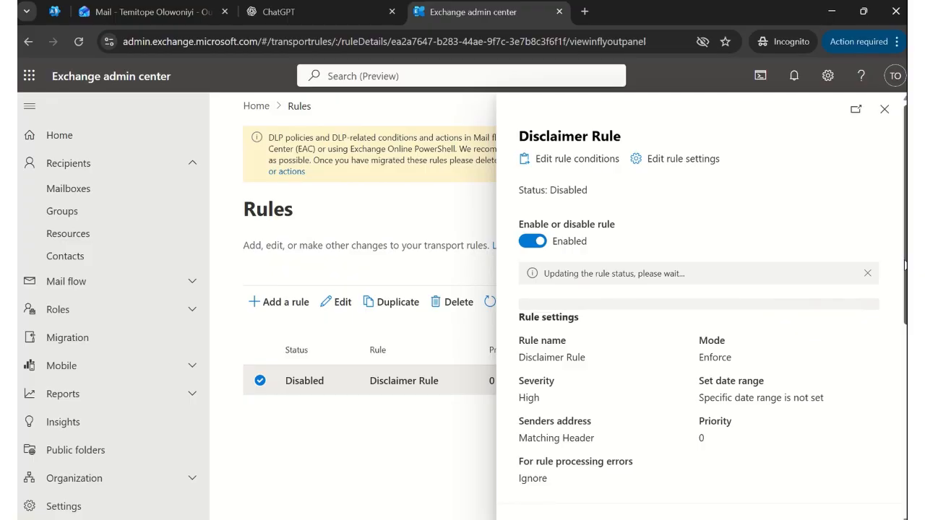
scroll(723, 325, "down", 4)
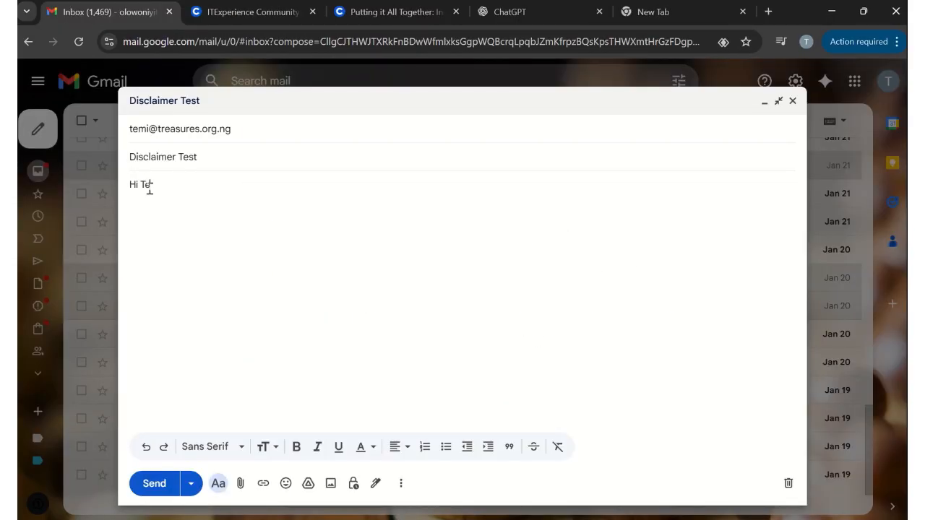
- Finish the body: 'Kindly click on the link below to verify your email address. Thank you.'
type("mi,")
key("Return")
type("Kindly click")
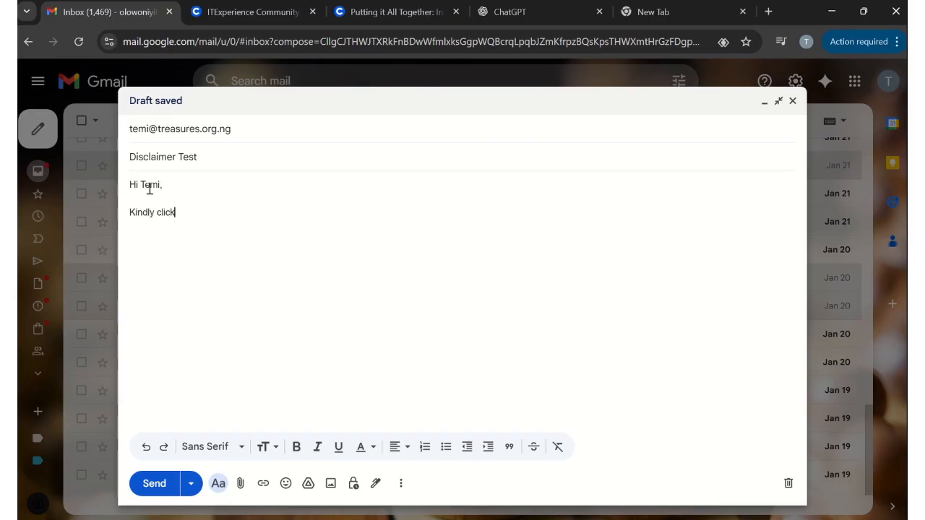
type(" on the link ")
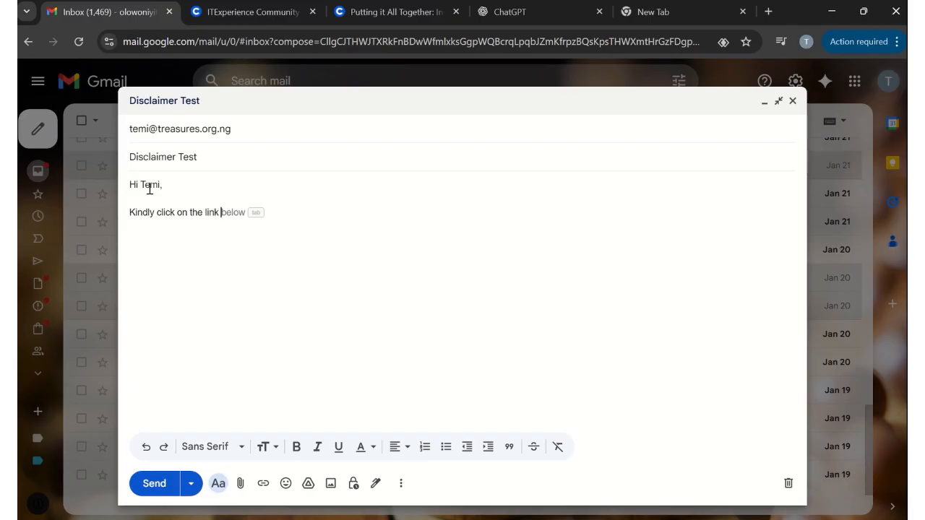
type("below to verify your email address")
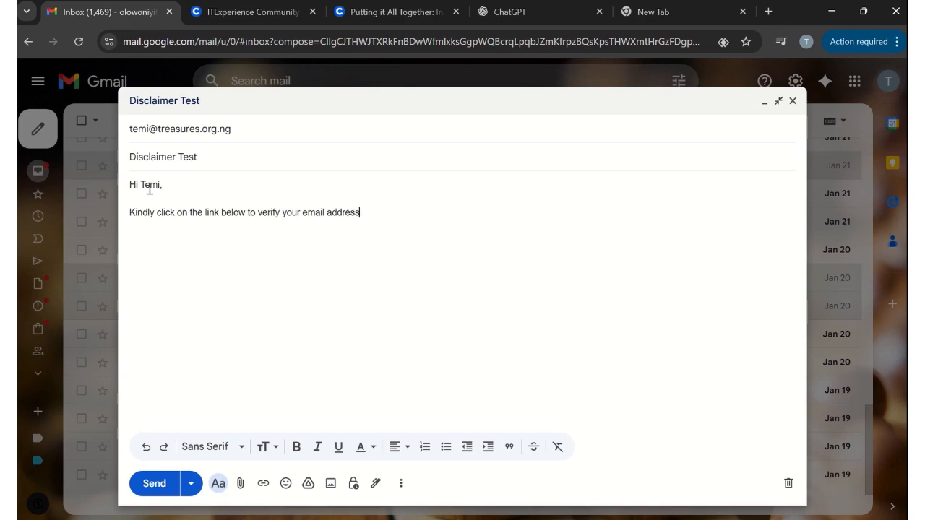
type("ank you.")
- Send the Disclaimer Test email from Gmail and bring the Outlook mailbox back to the front
left_click(156, 491)
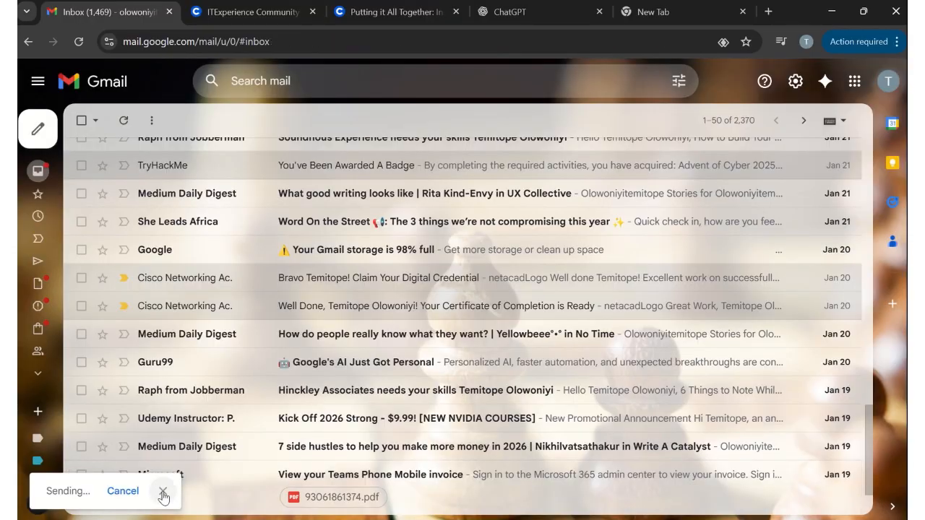
mouse_move(555, 518)
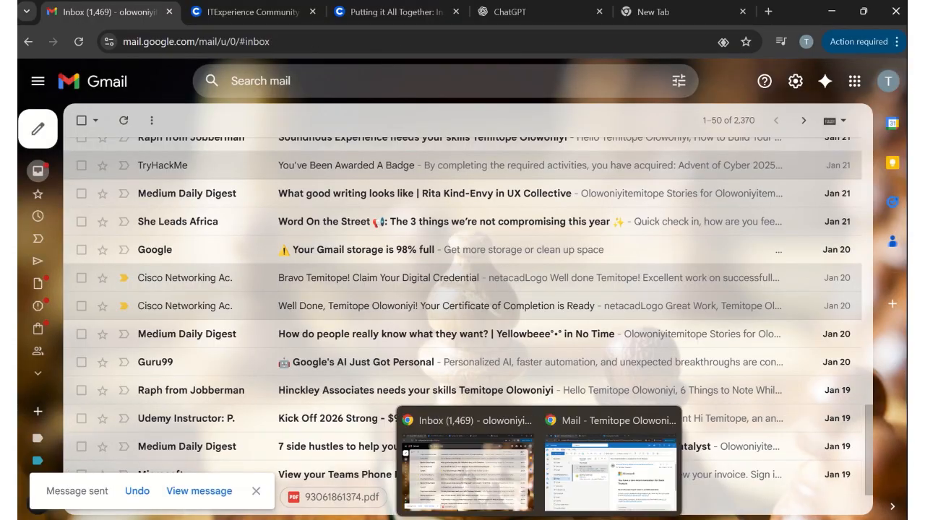
left_click(611, 473)
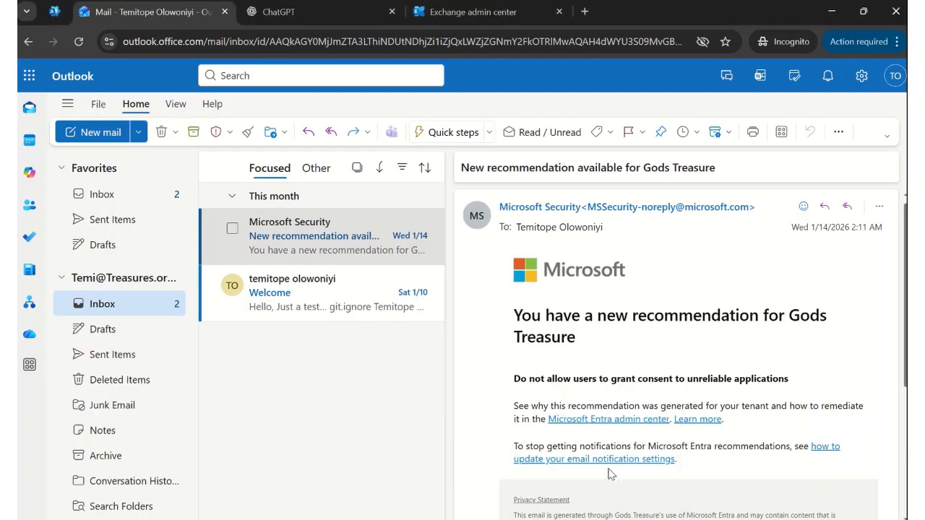
- Reload the Outlook Inbox until the Disclaimer Test email arrives, then open it in the reading pane
left_click(78, 42)
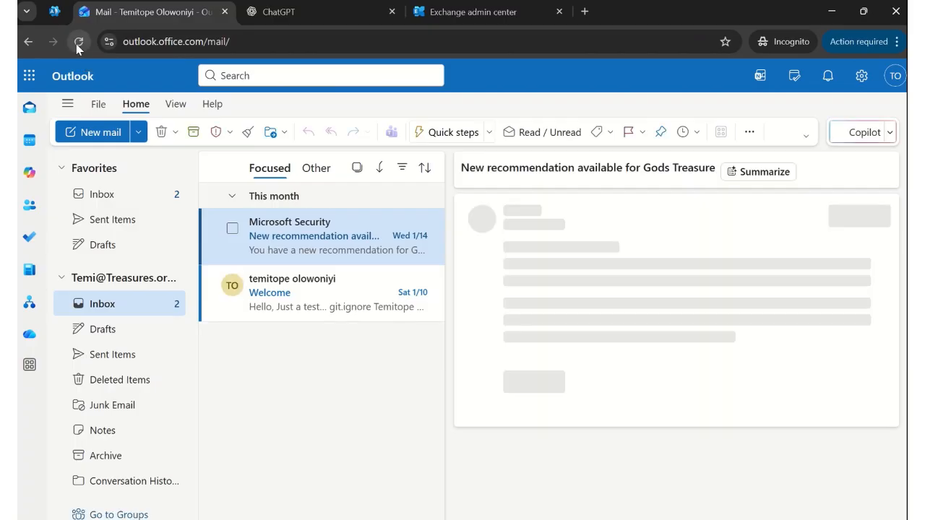
left_click(78, 42)
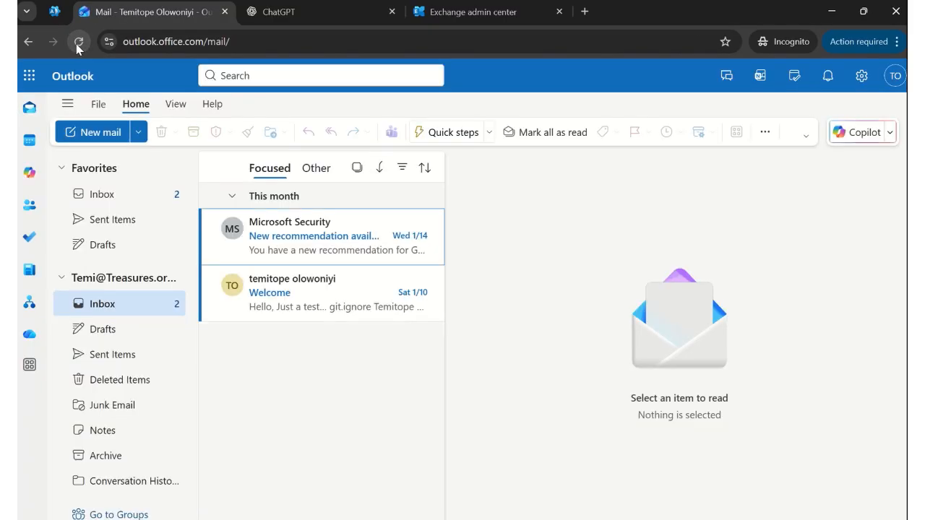
left_click(103, 195)
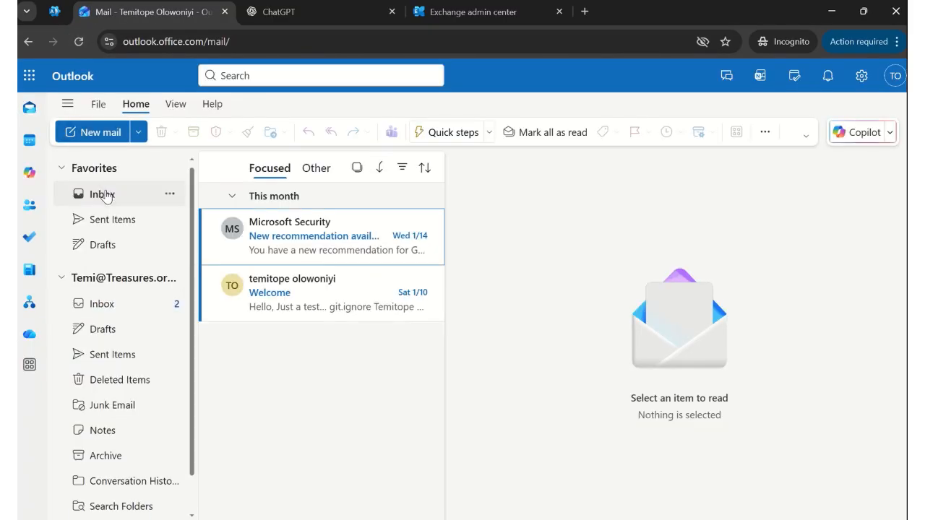
left_click(78, 42)
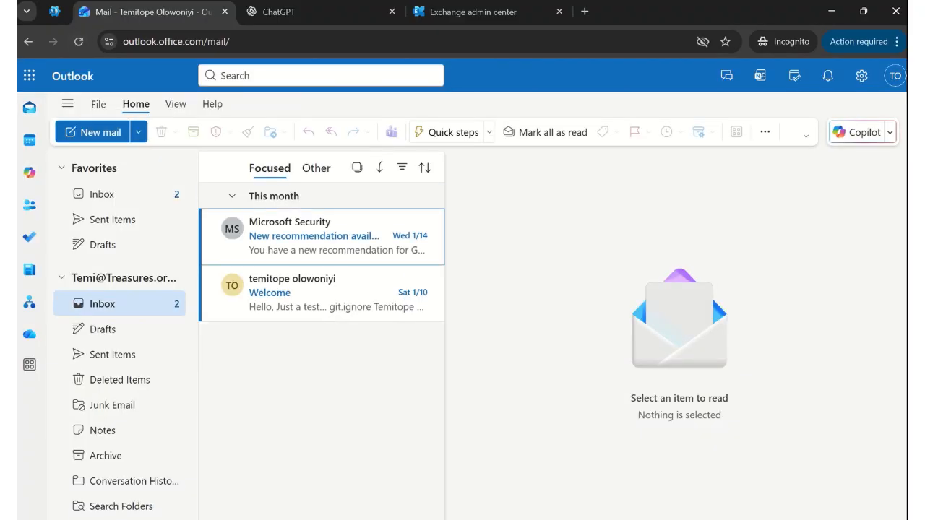
mouse_move(397, 2)
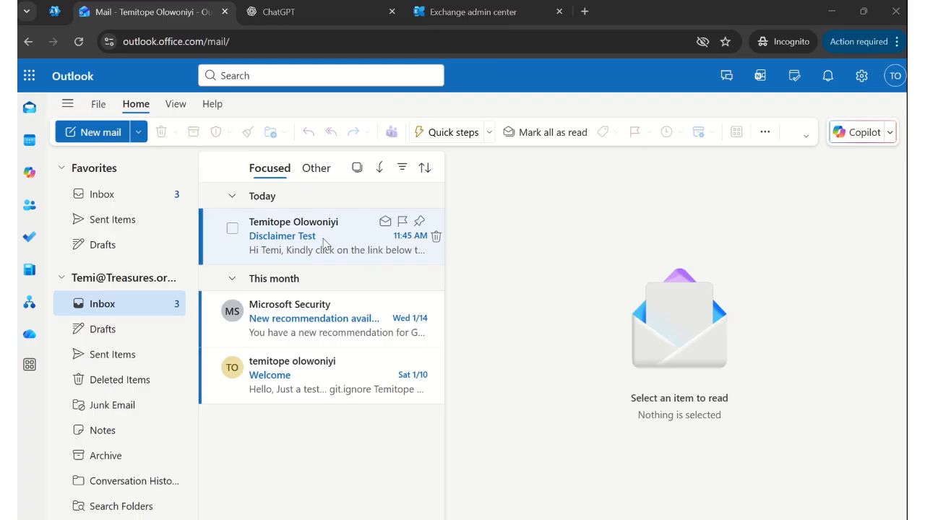
left_click(324, 244)
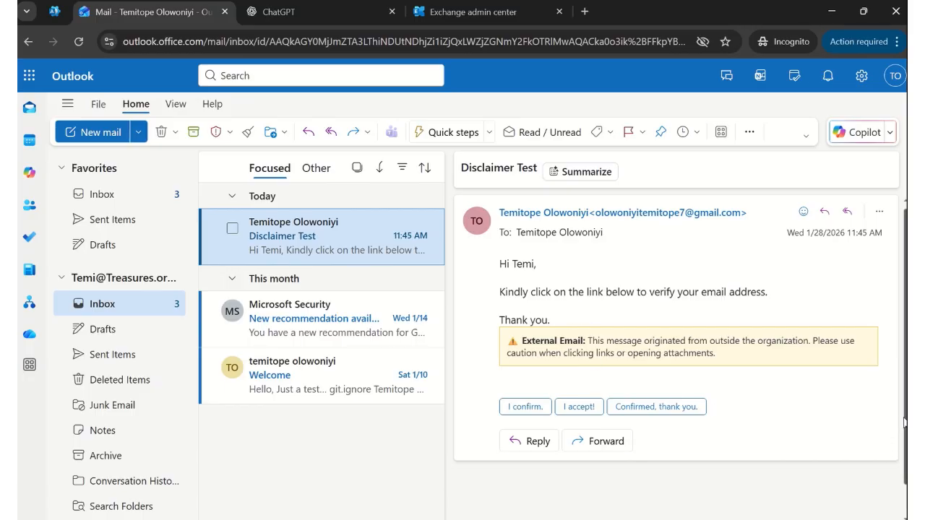
scroll(906, 455, "down", 1)
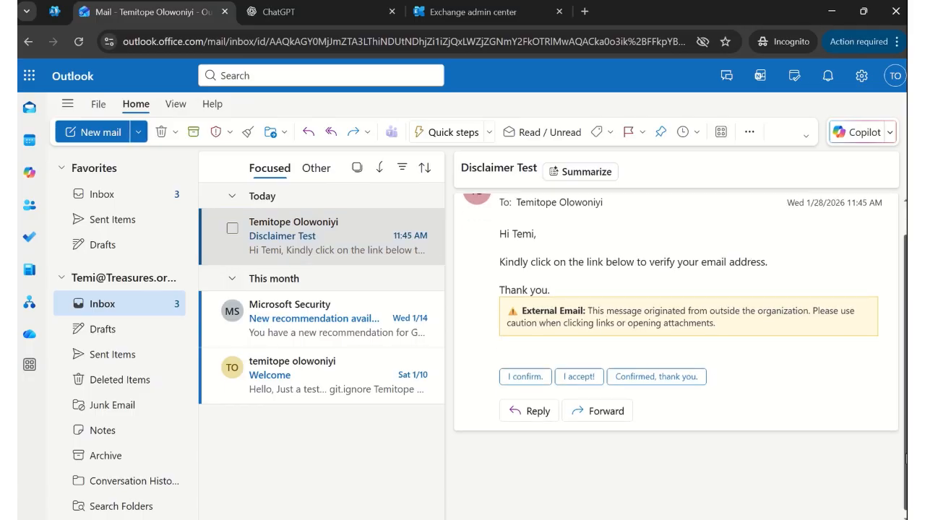
scroll(905, 455, "up", 1)
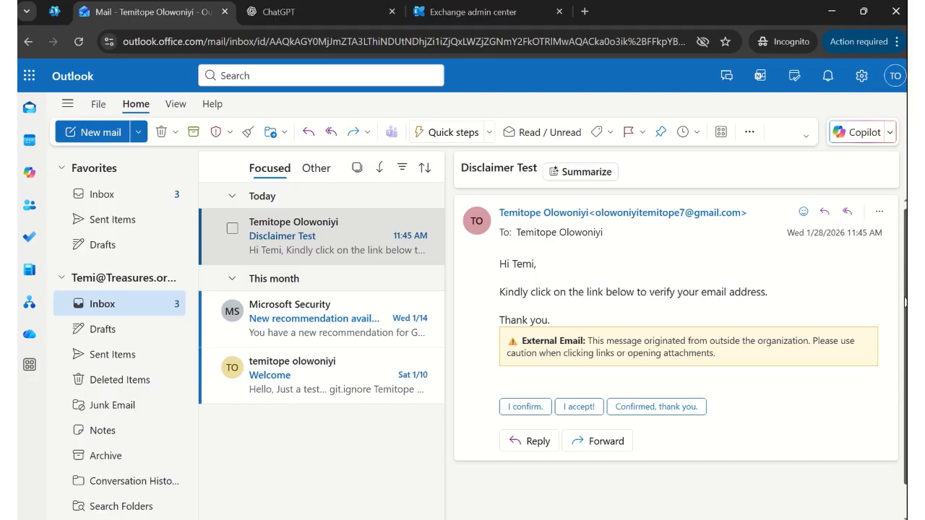
left_click_drag(904, 291, 902, 327)
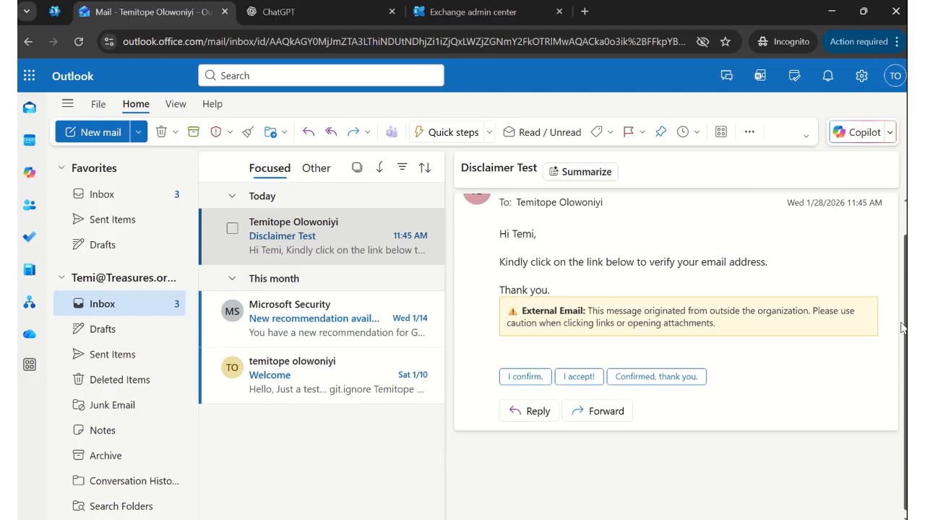
scroll(867, 328, "up", 1)
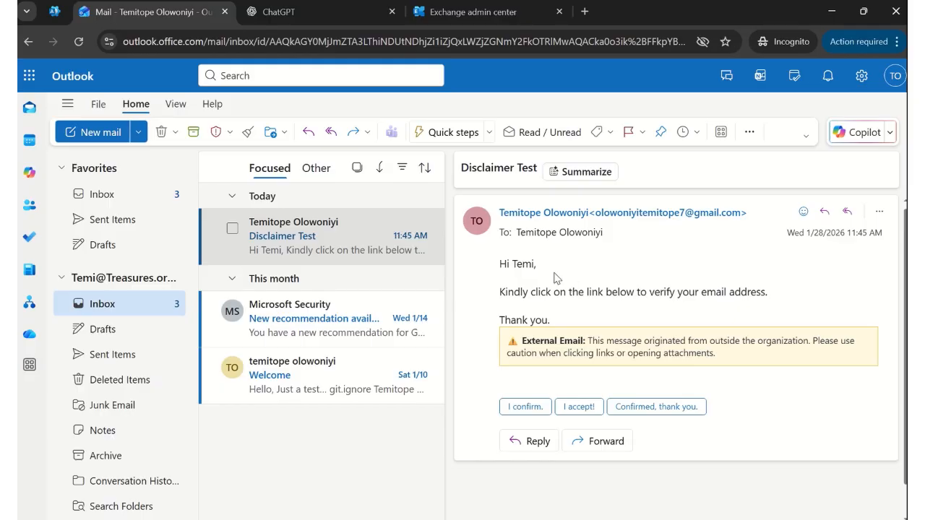
mouse_move(519, 240)
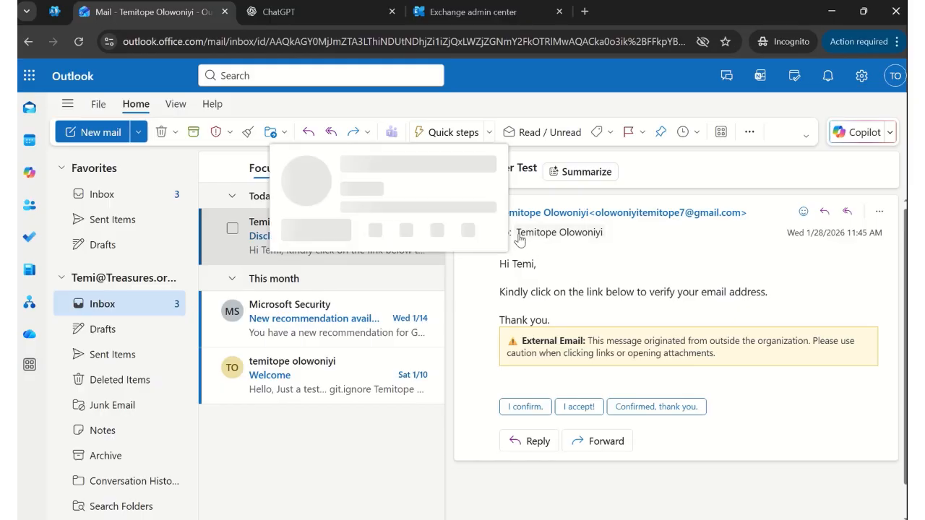
left_click(219, 254)
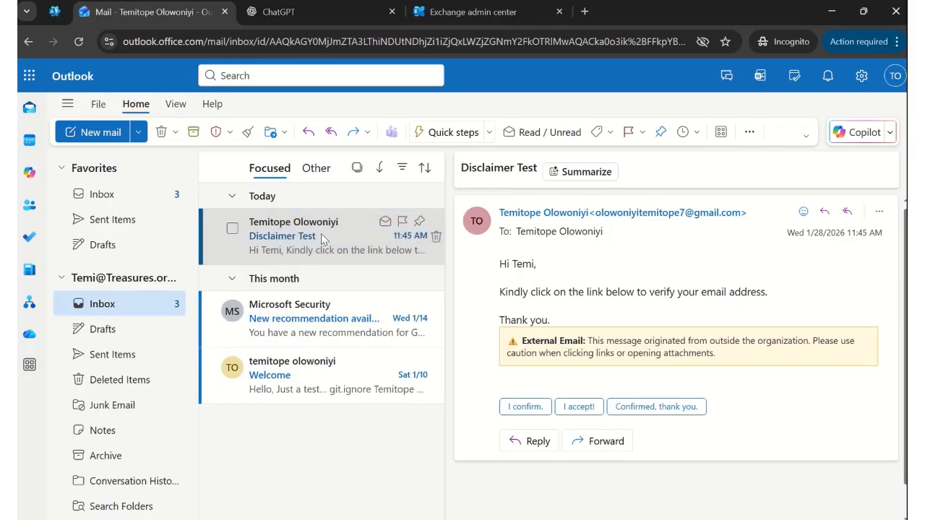
left_click(365, 245)
right_click(365, 245)
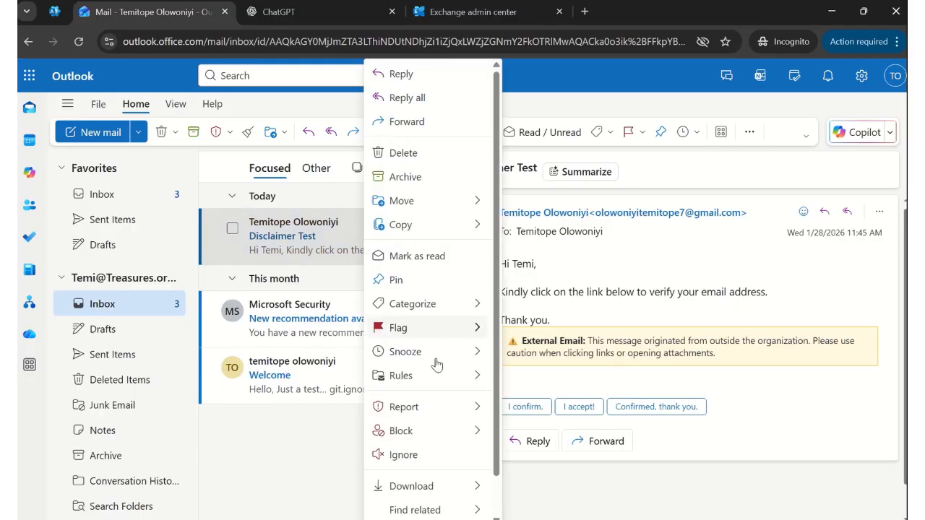
mouse_move(474, 402)
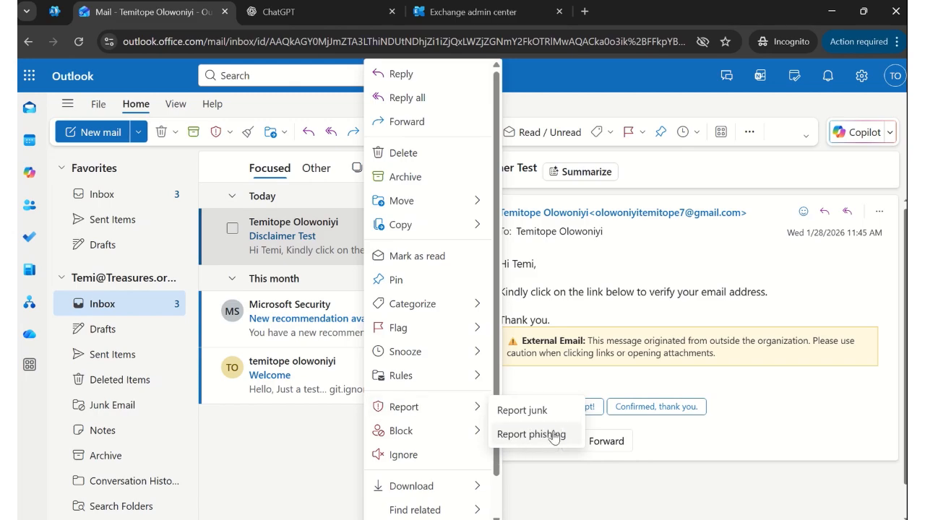
scroll(573, 437, "down", 1)
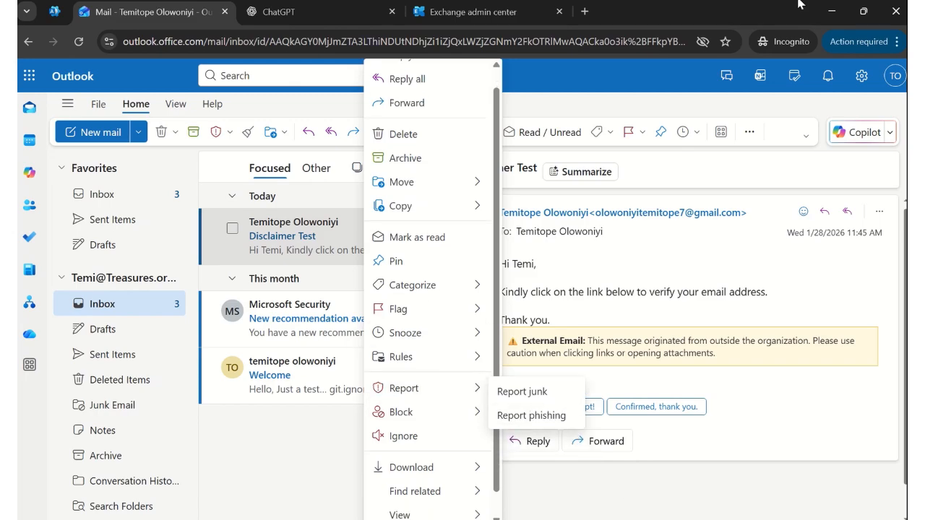
mouse_move(448, 4)
left_click(277, 457)
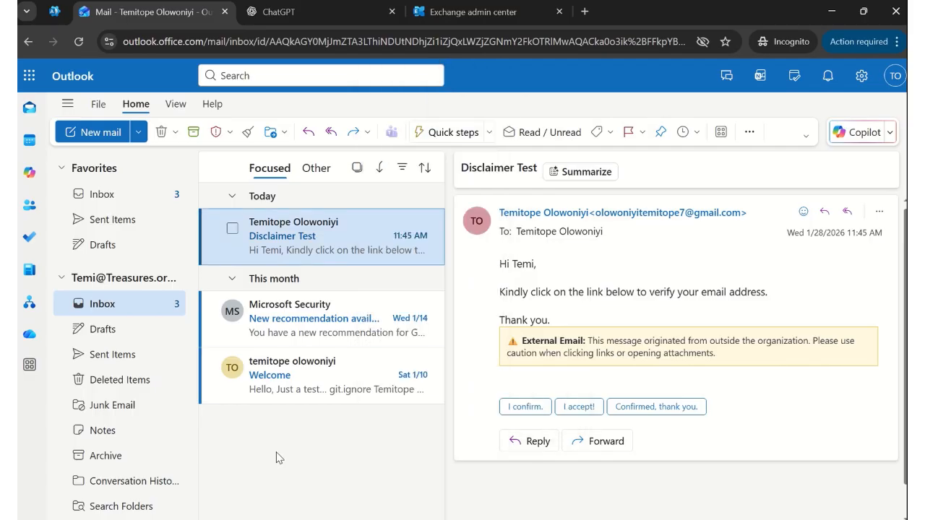
- Open Users > Active users in the admin center, reloading when the user list fails to load
left_click(55, 11)
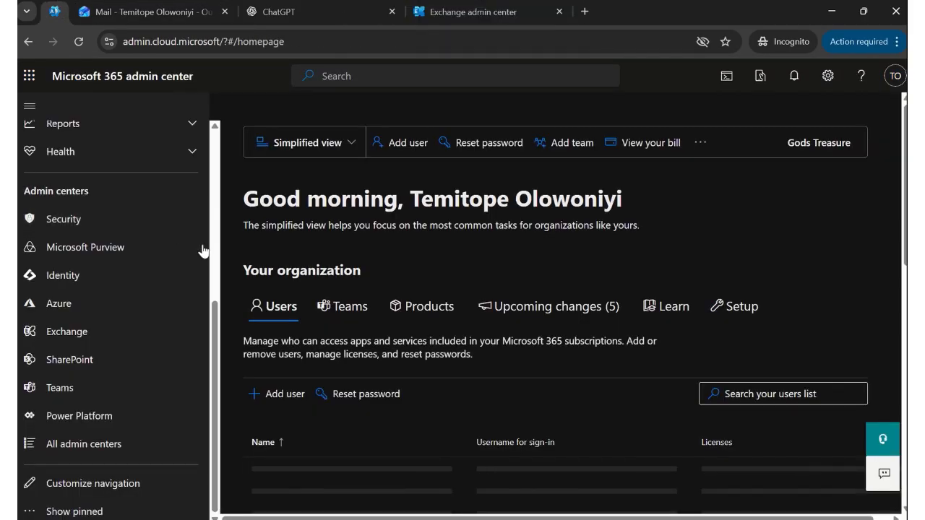
scroll(216, 330, "up", 5)
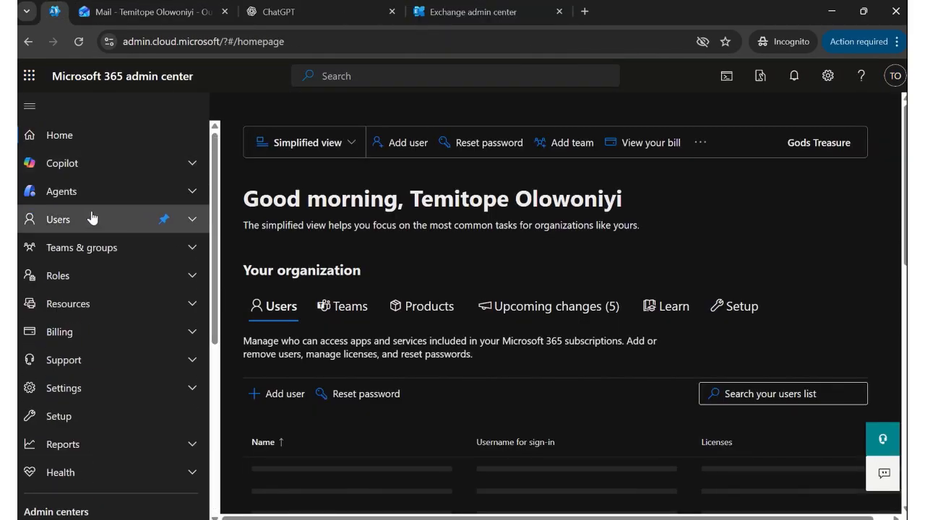
left_click(92, 218)
left_click(90, 245)
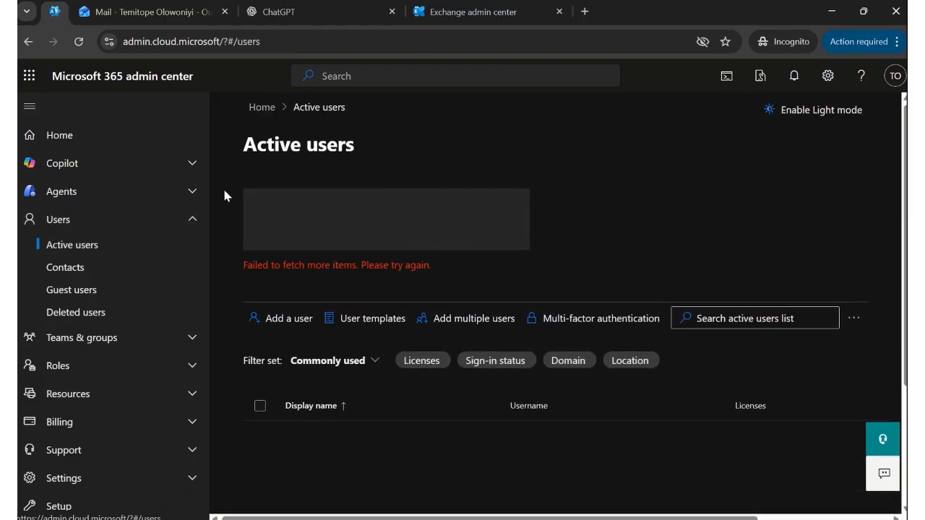
left_click(79, 42)
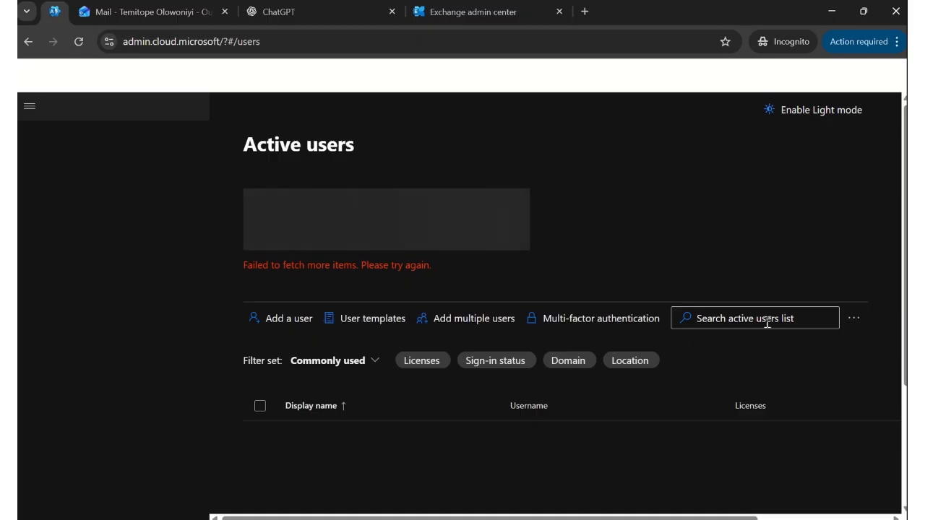
left_click(78, 41)
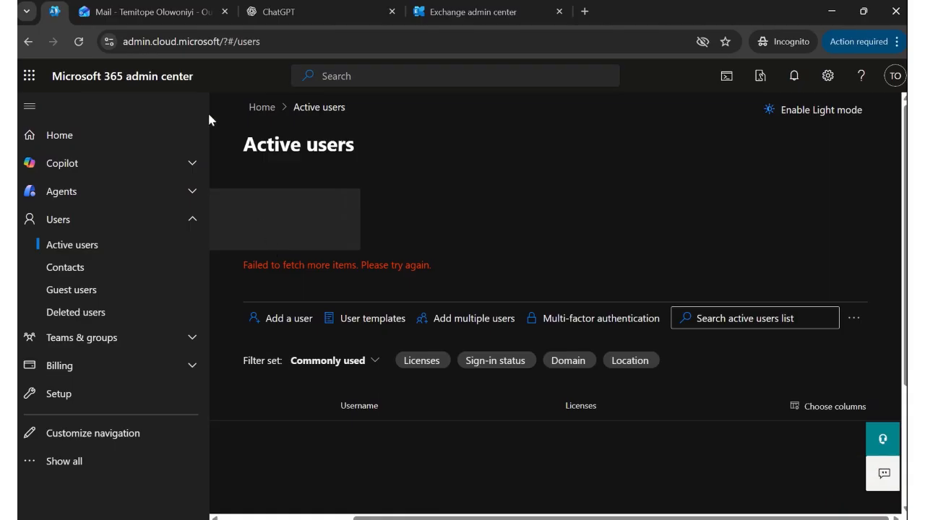
left_click(24, 42)
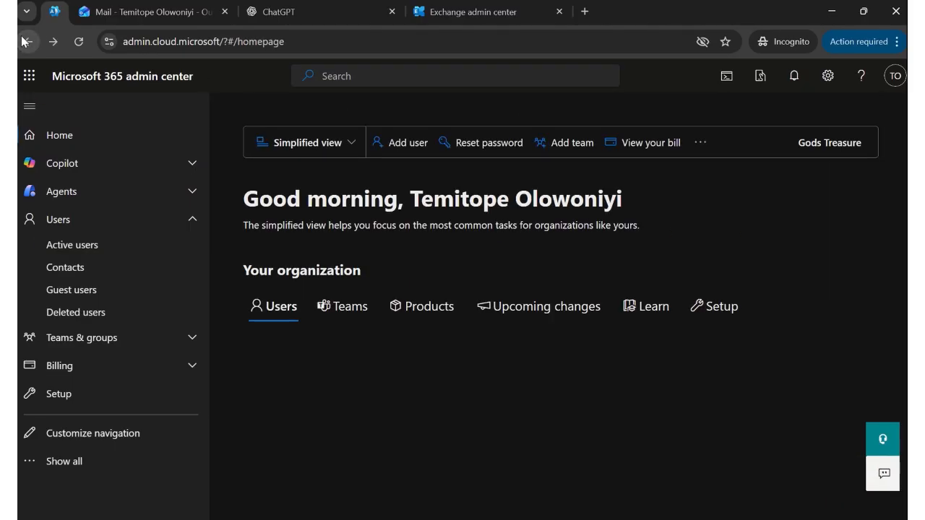
left_click(135, 251)
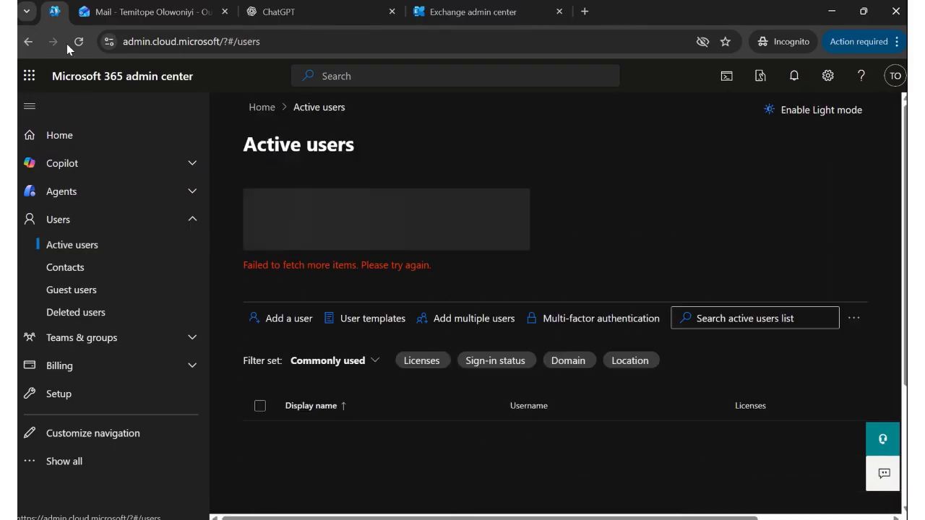
left_click_drag(483, 13, 453, 3)
mouse_move(453, 4)
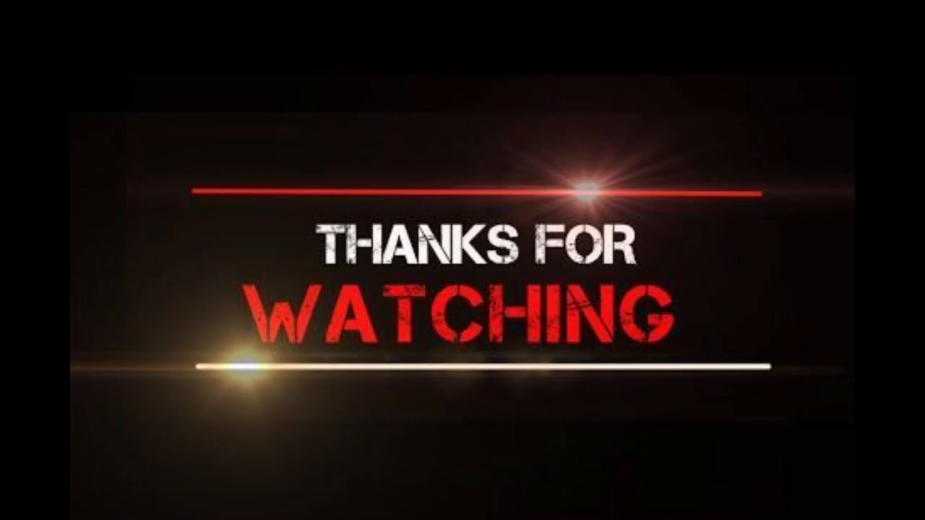